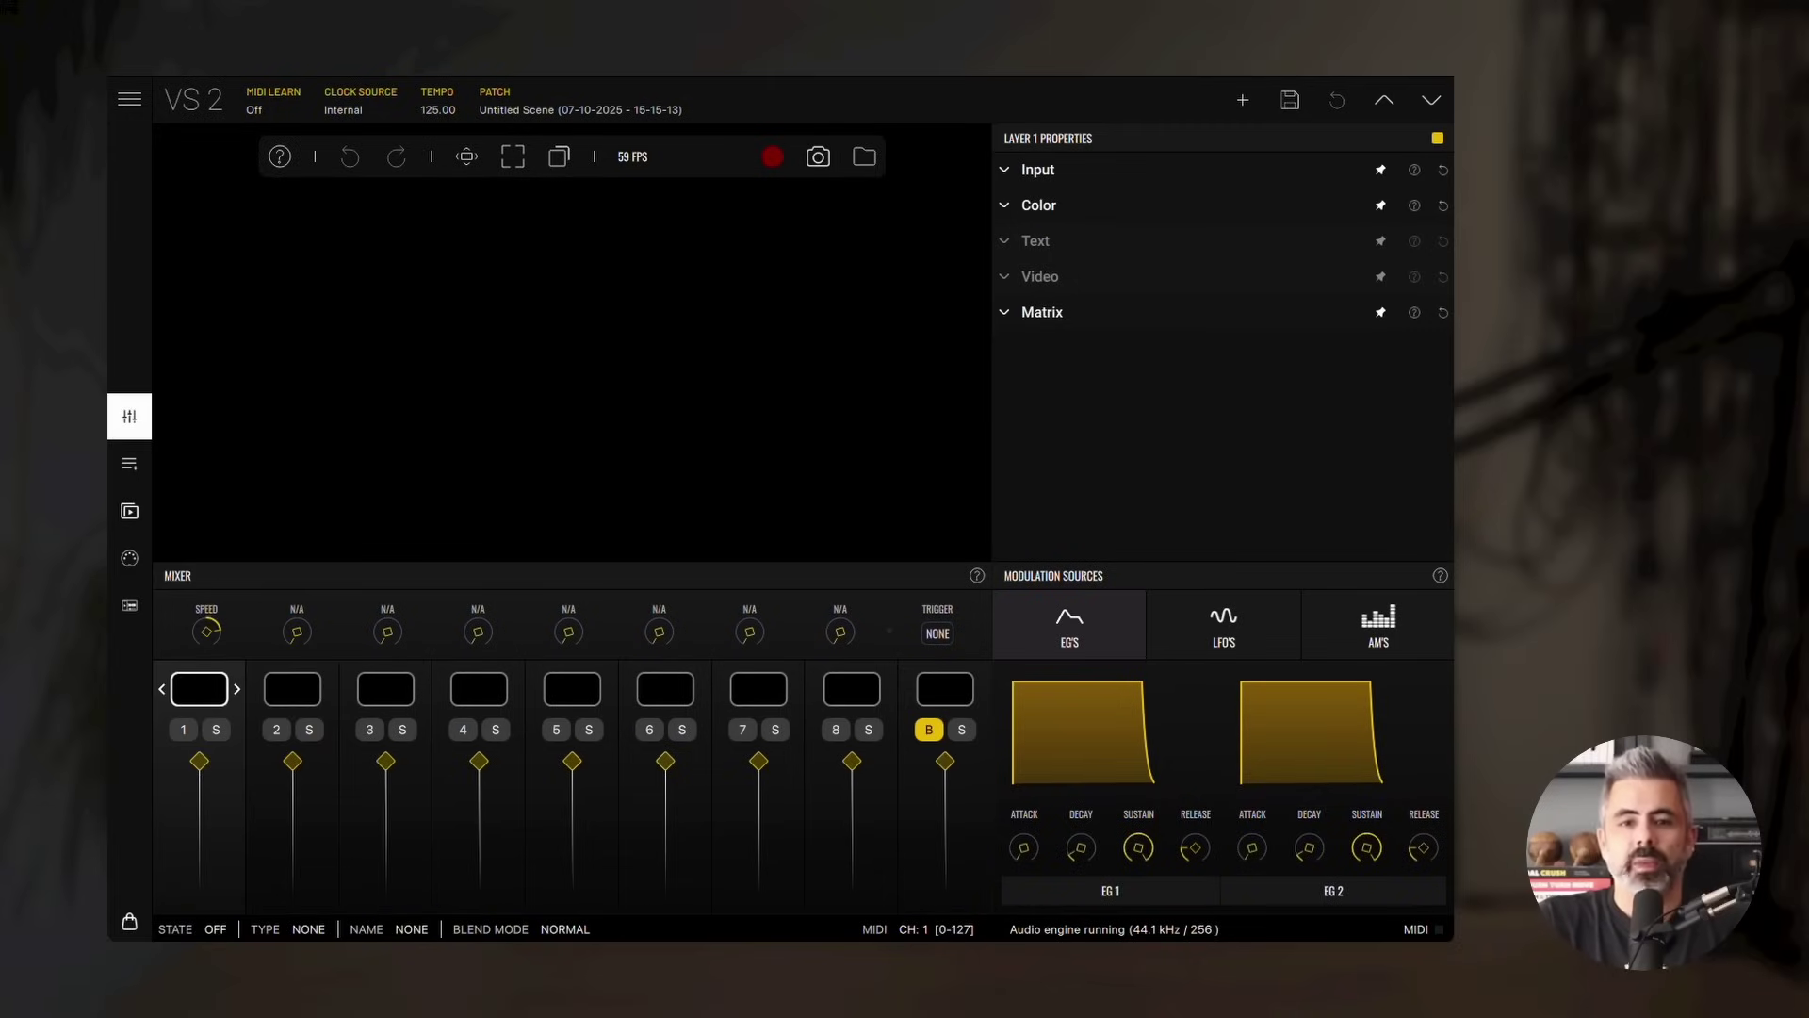
# Step: Load Factory > textures > perplexon-texture-2.jpg onto layer 1 as the background image
pyautogui.click(199, 690)
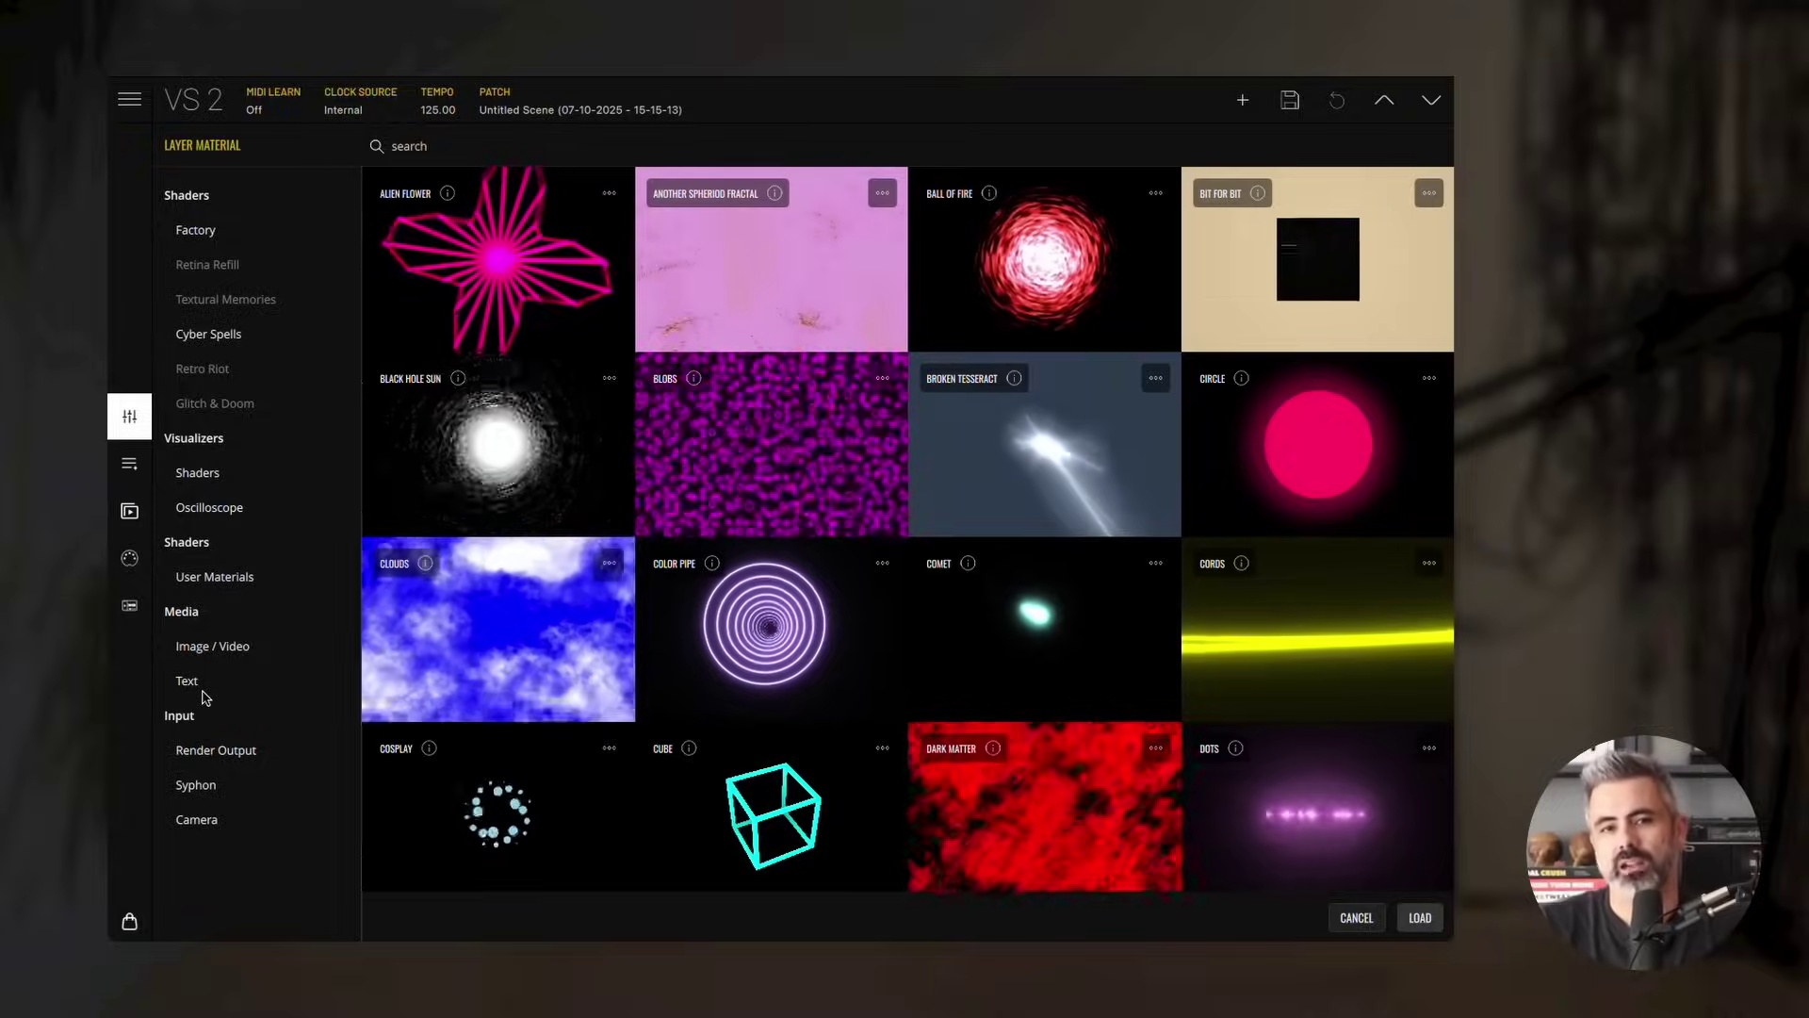
pyautogui.click(208, 651)
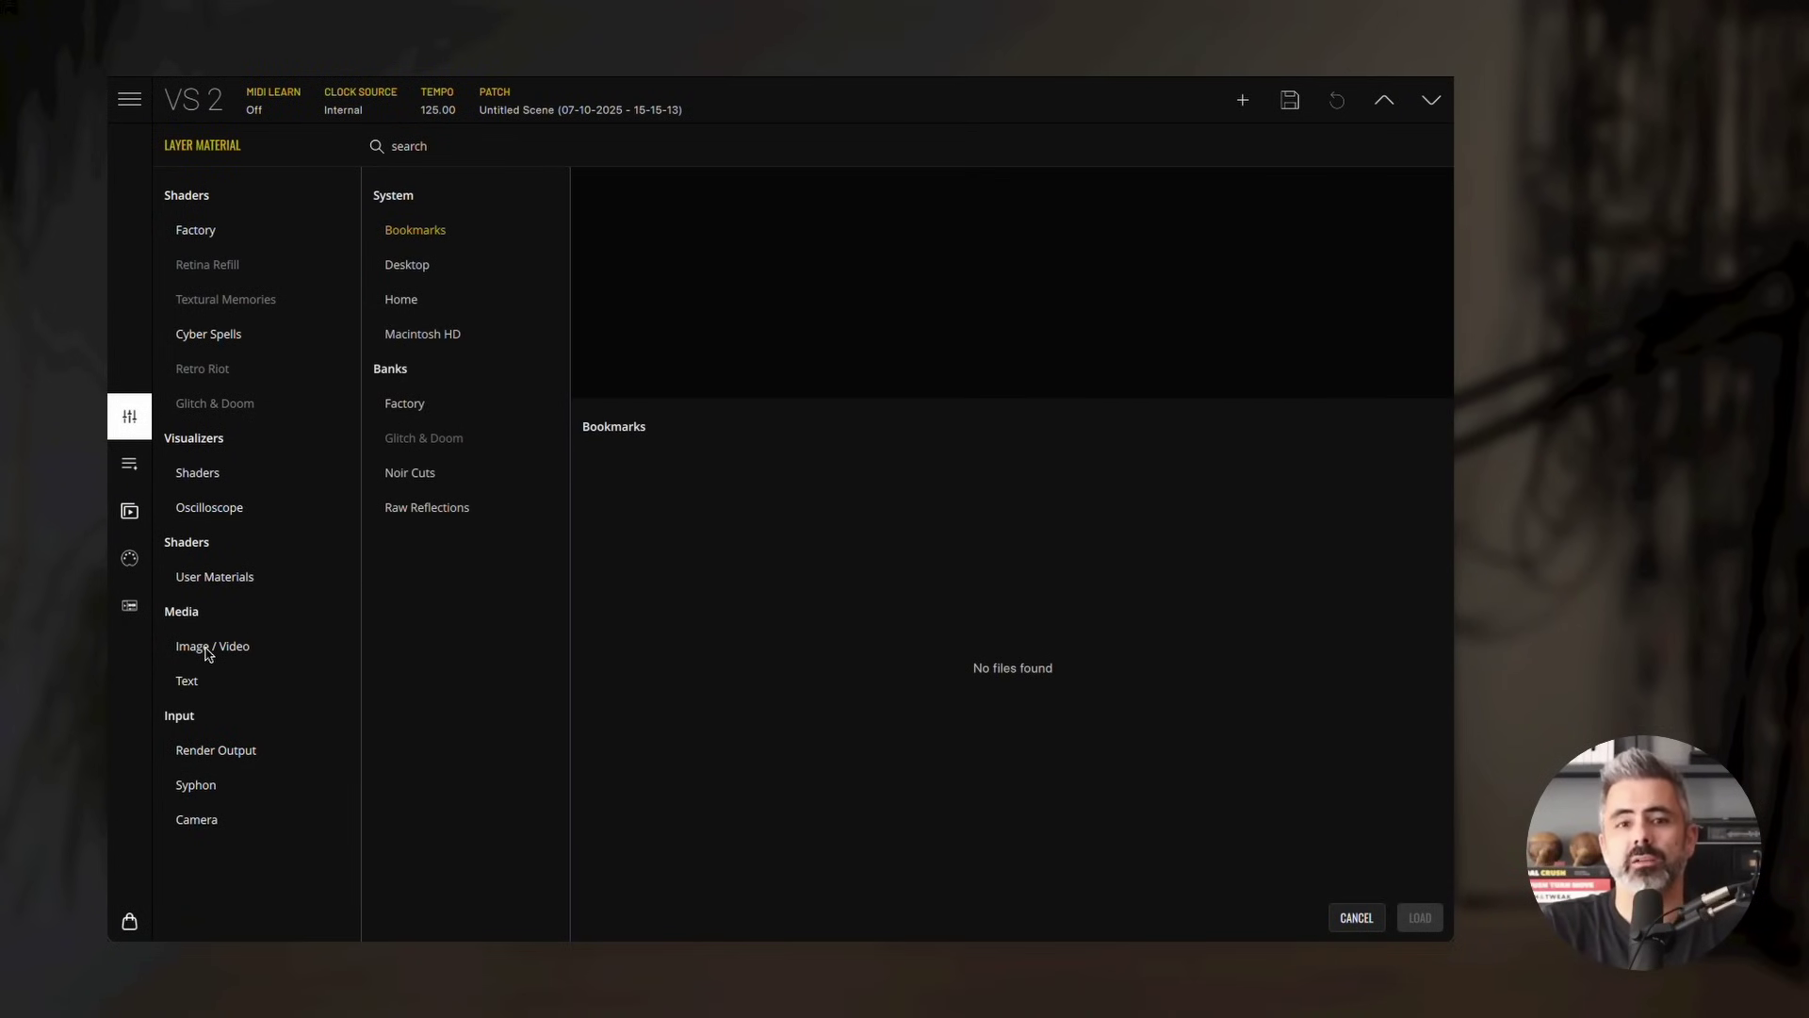
pyautogui.click(415, 407)
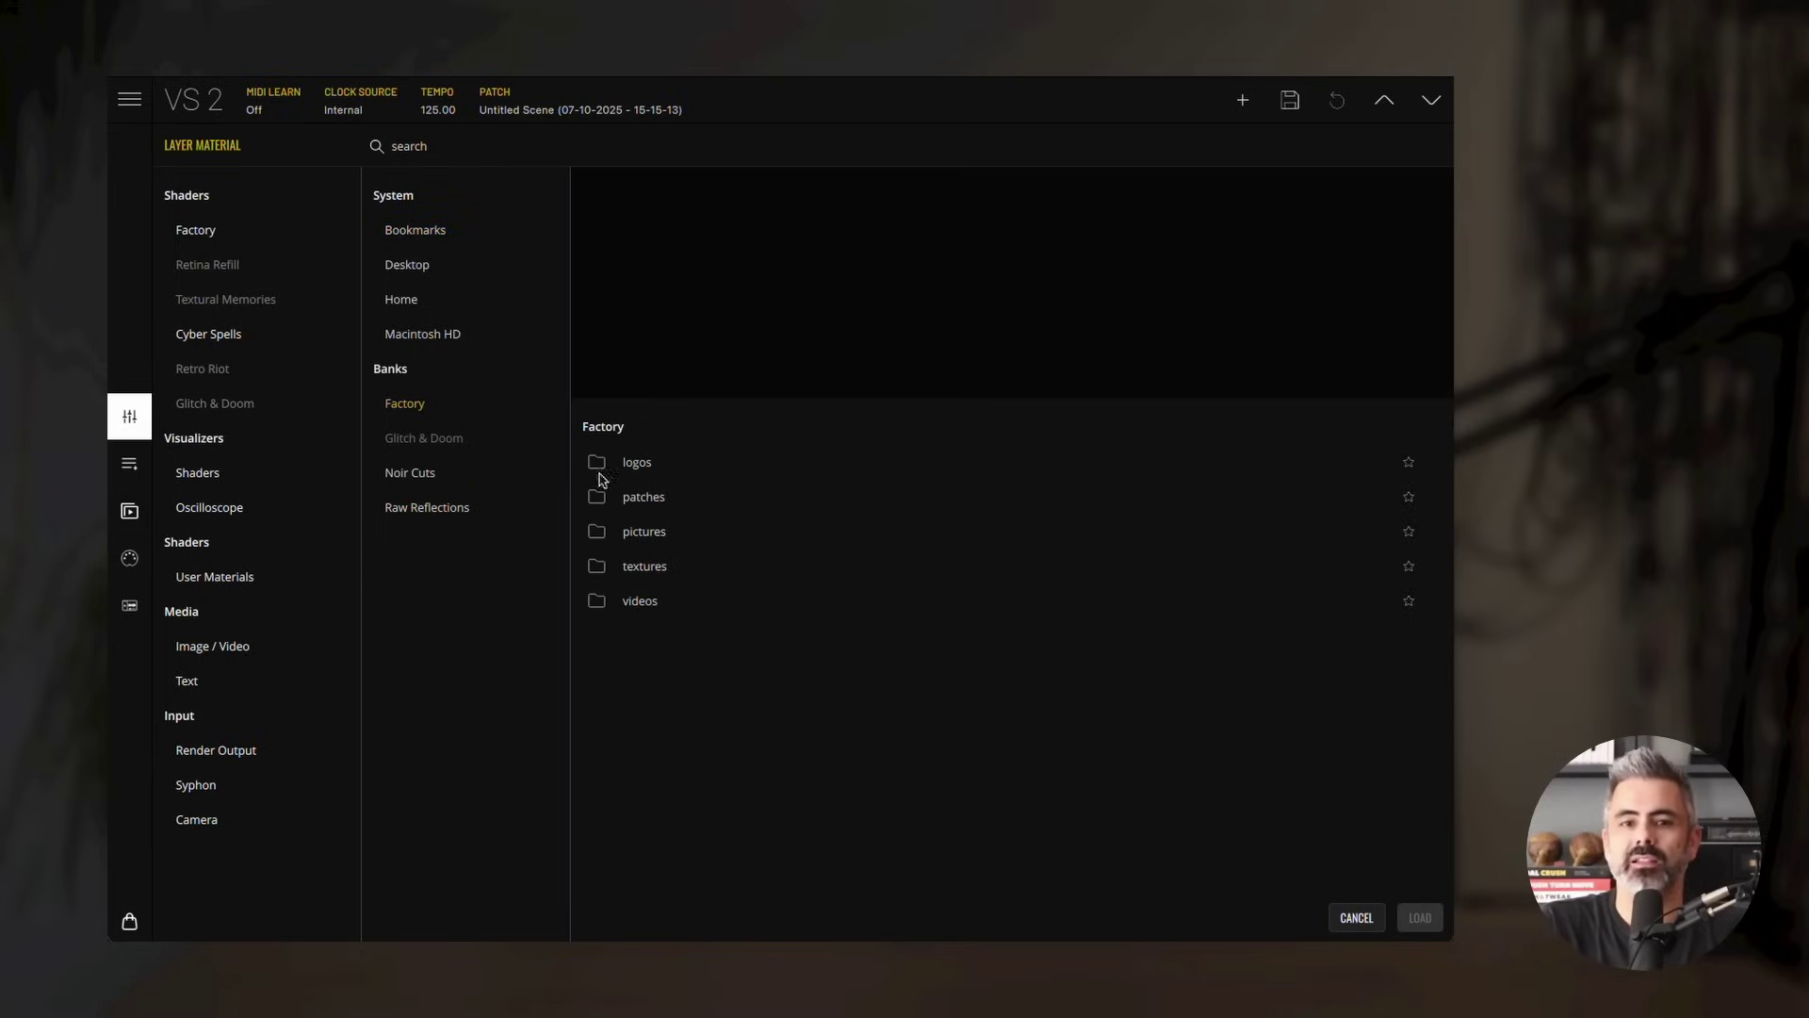
pyautogui.click(658, 569)
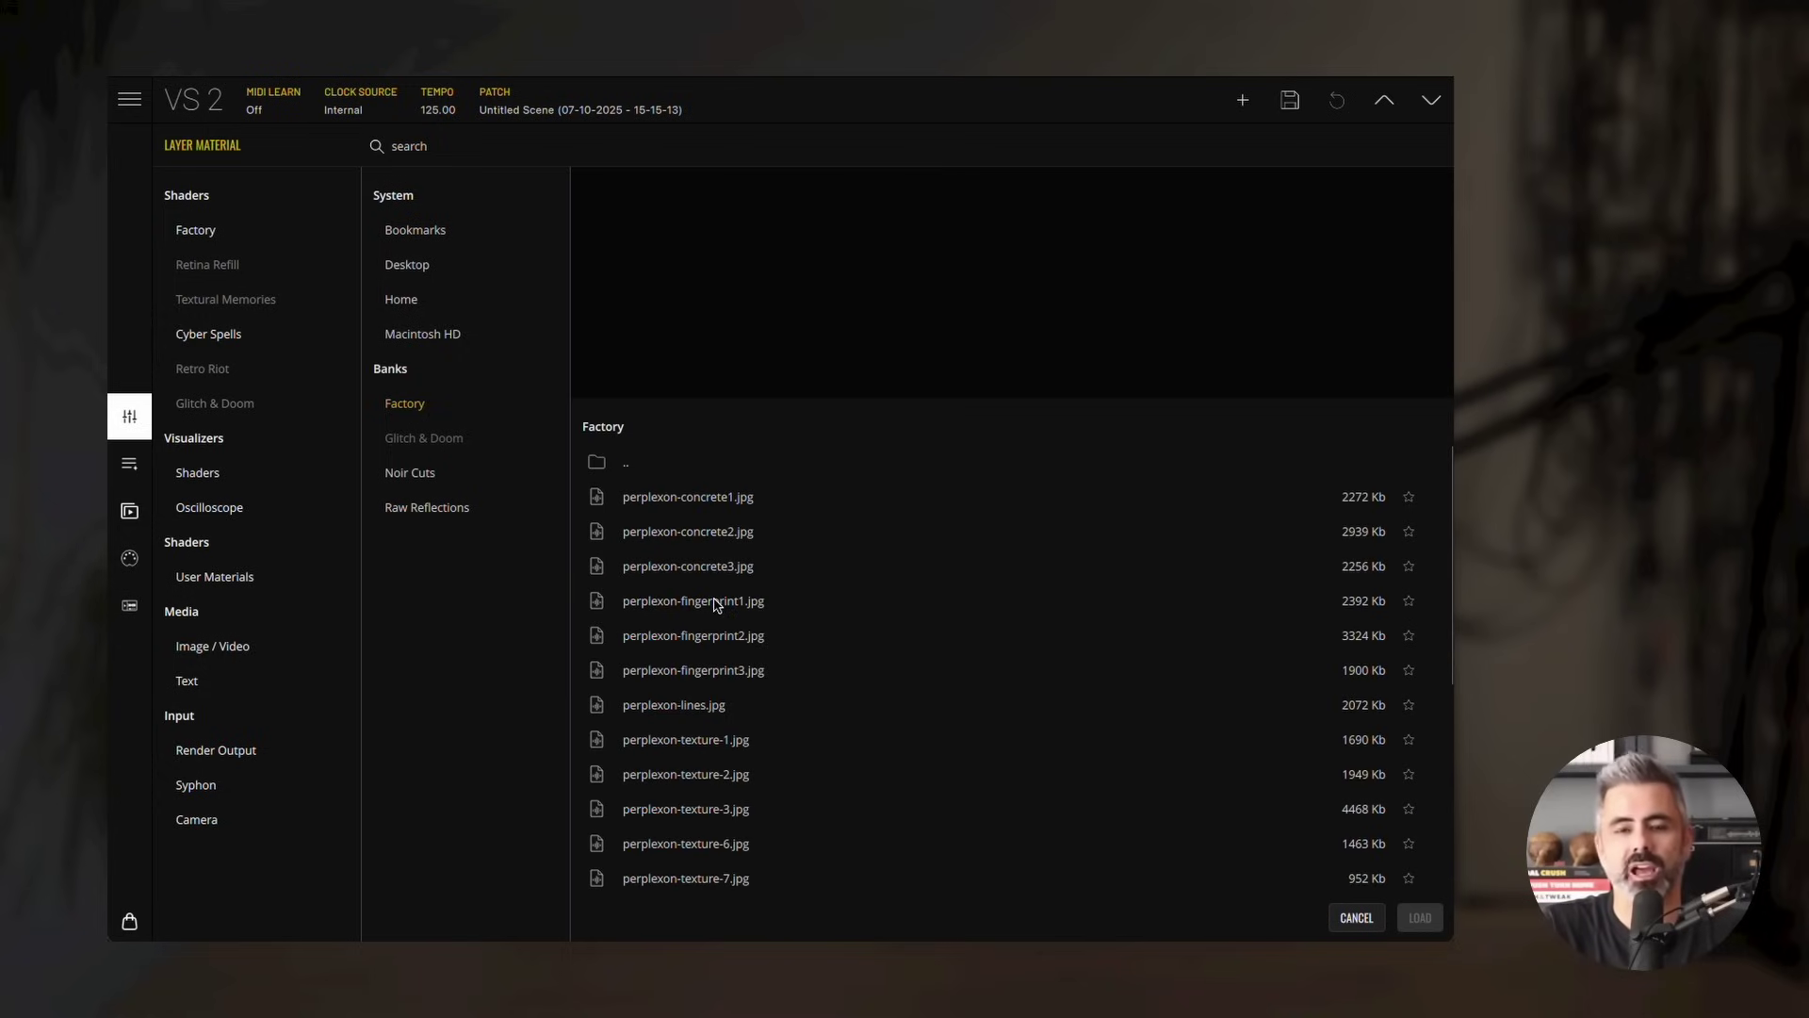
pyautogui.click(721, 773)
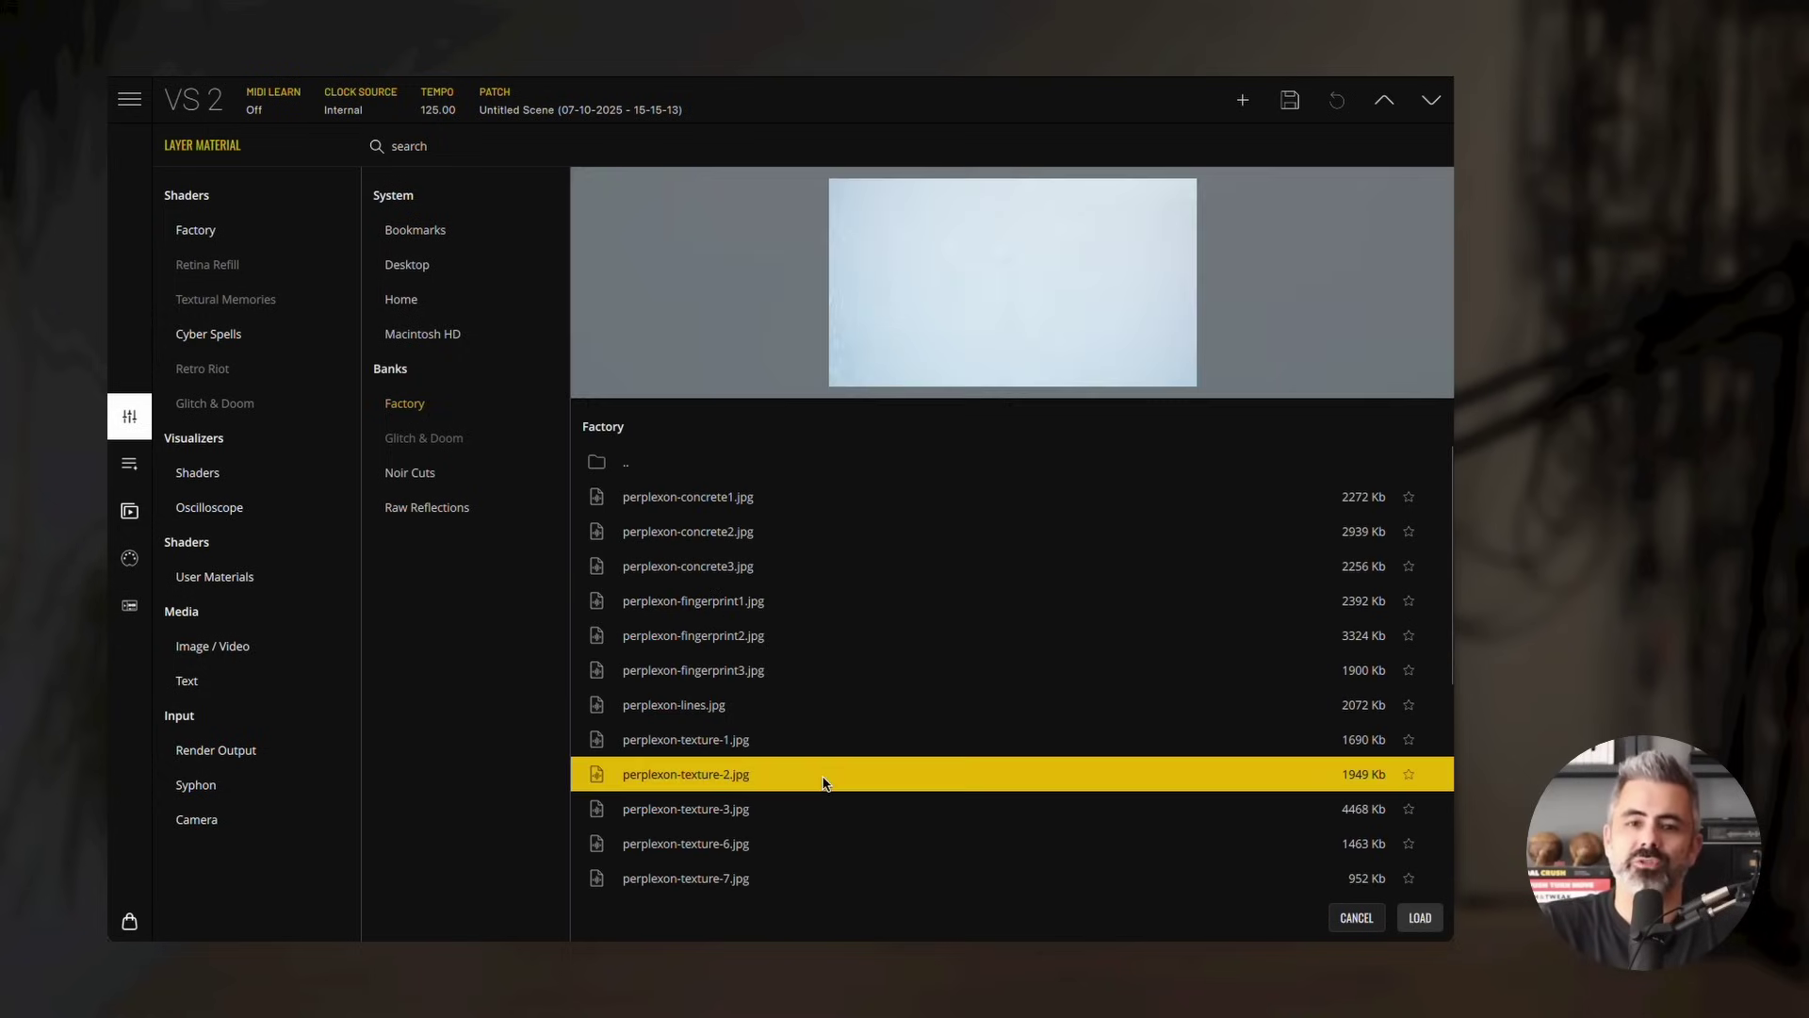
pyautogui.click(1419, 918)
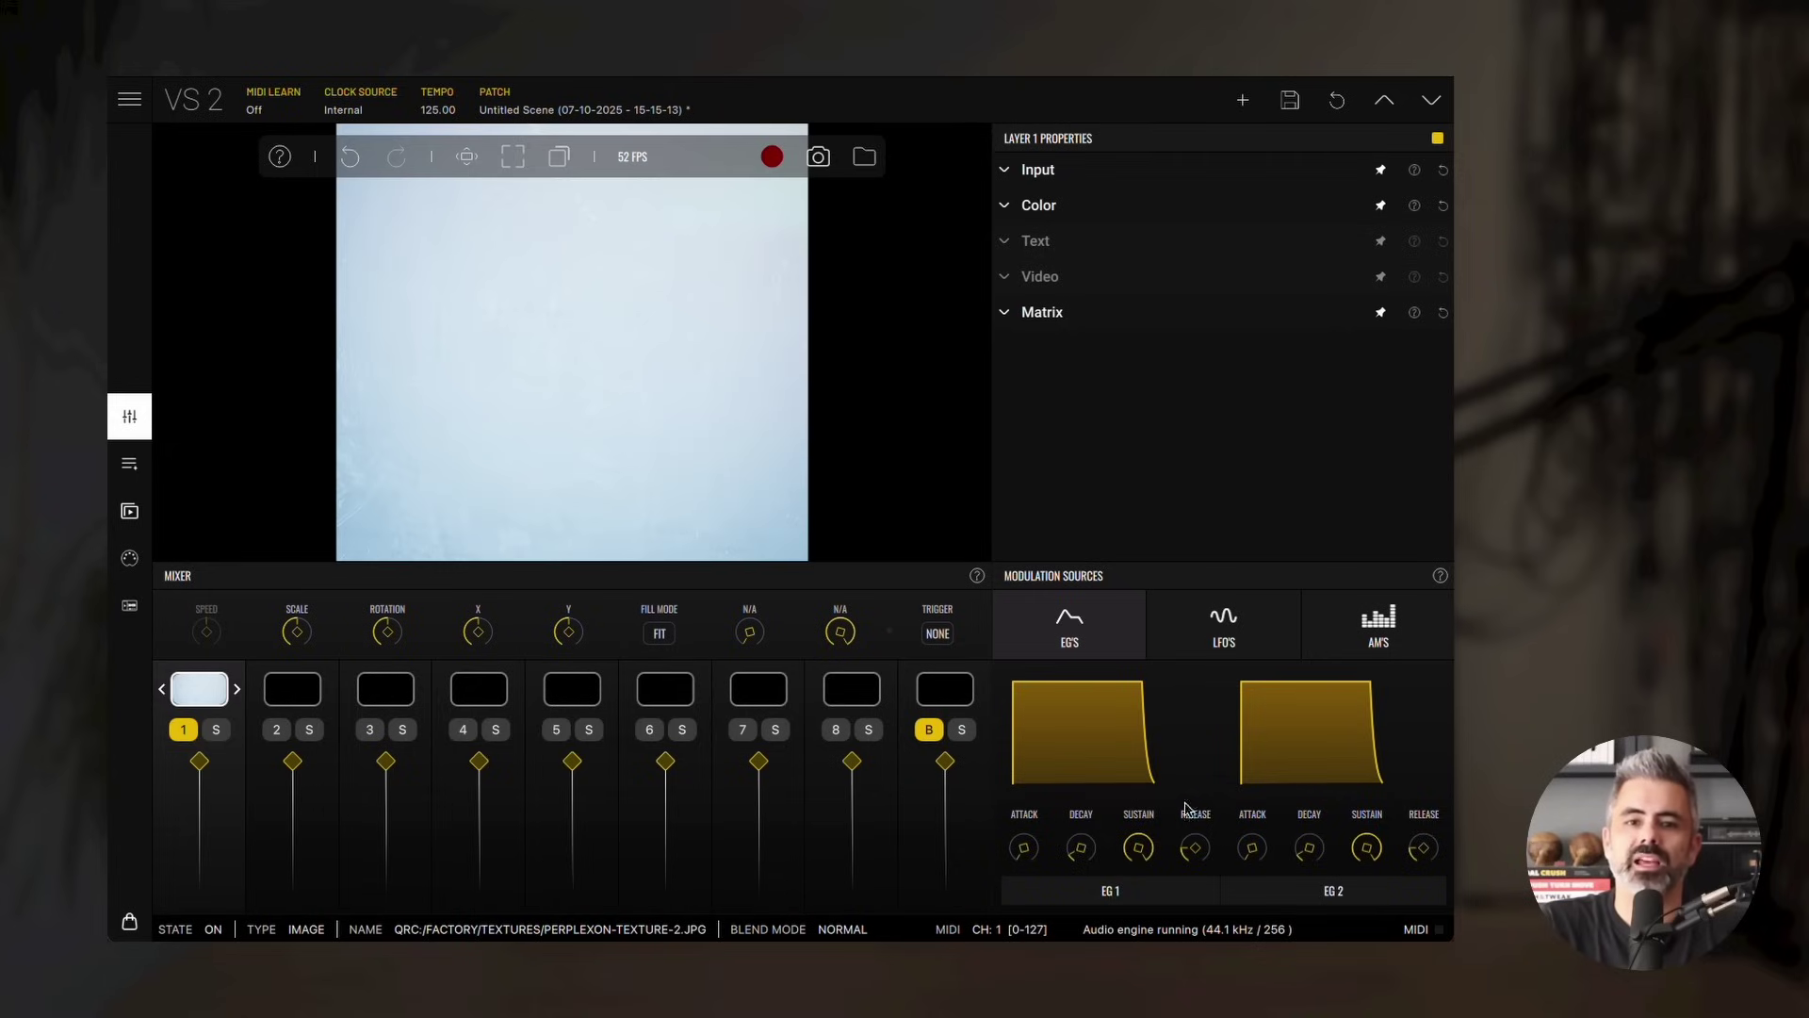
# Step: Enlarge the texture with Scale, undo the rotation, and set layer 1's Fill Mode to CROP
pyautogui.moveTo(297, 637); pyautogui.dragTo(577, 650)
pyautogui.click(659, 633)
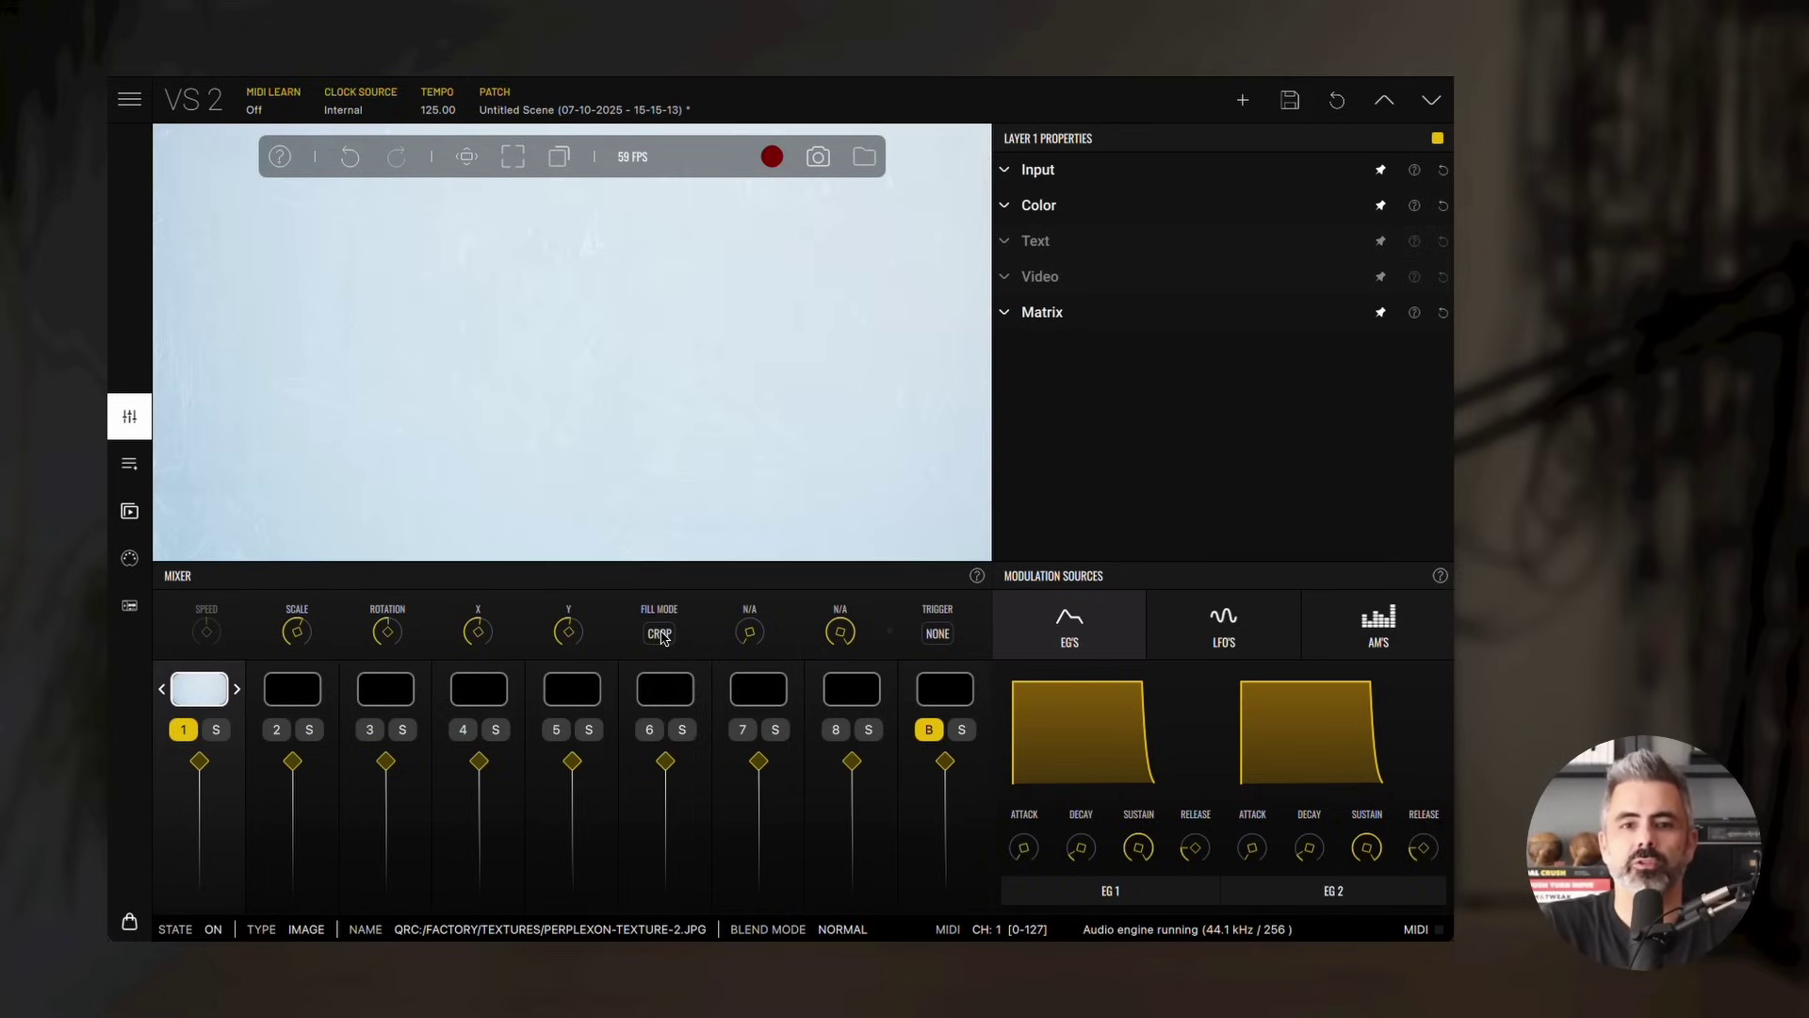
pyautogui.click(660, 633)
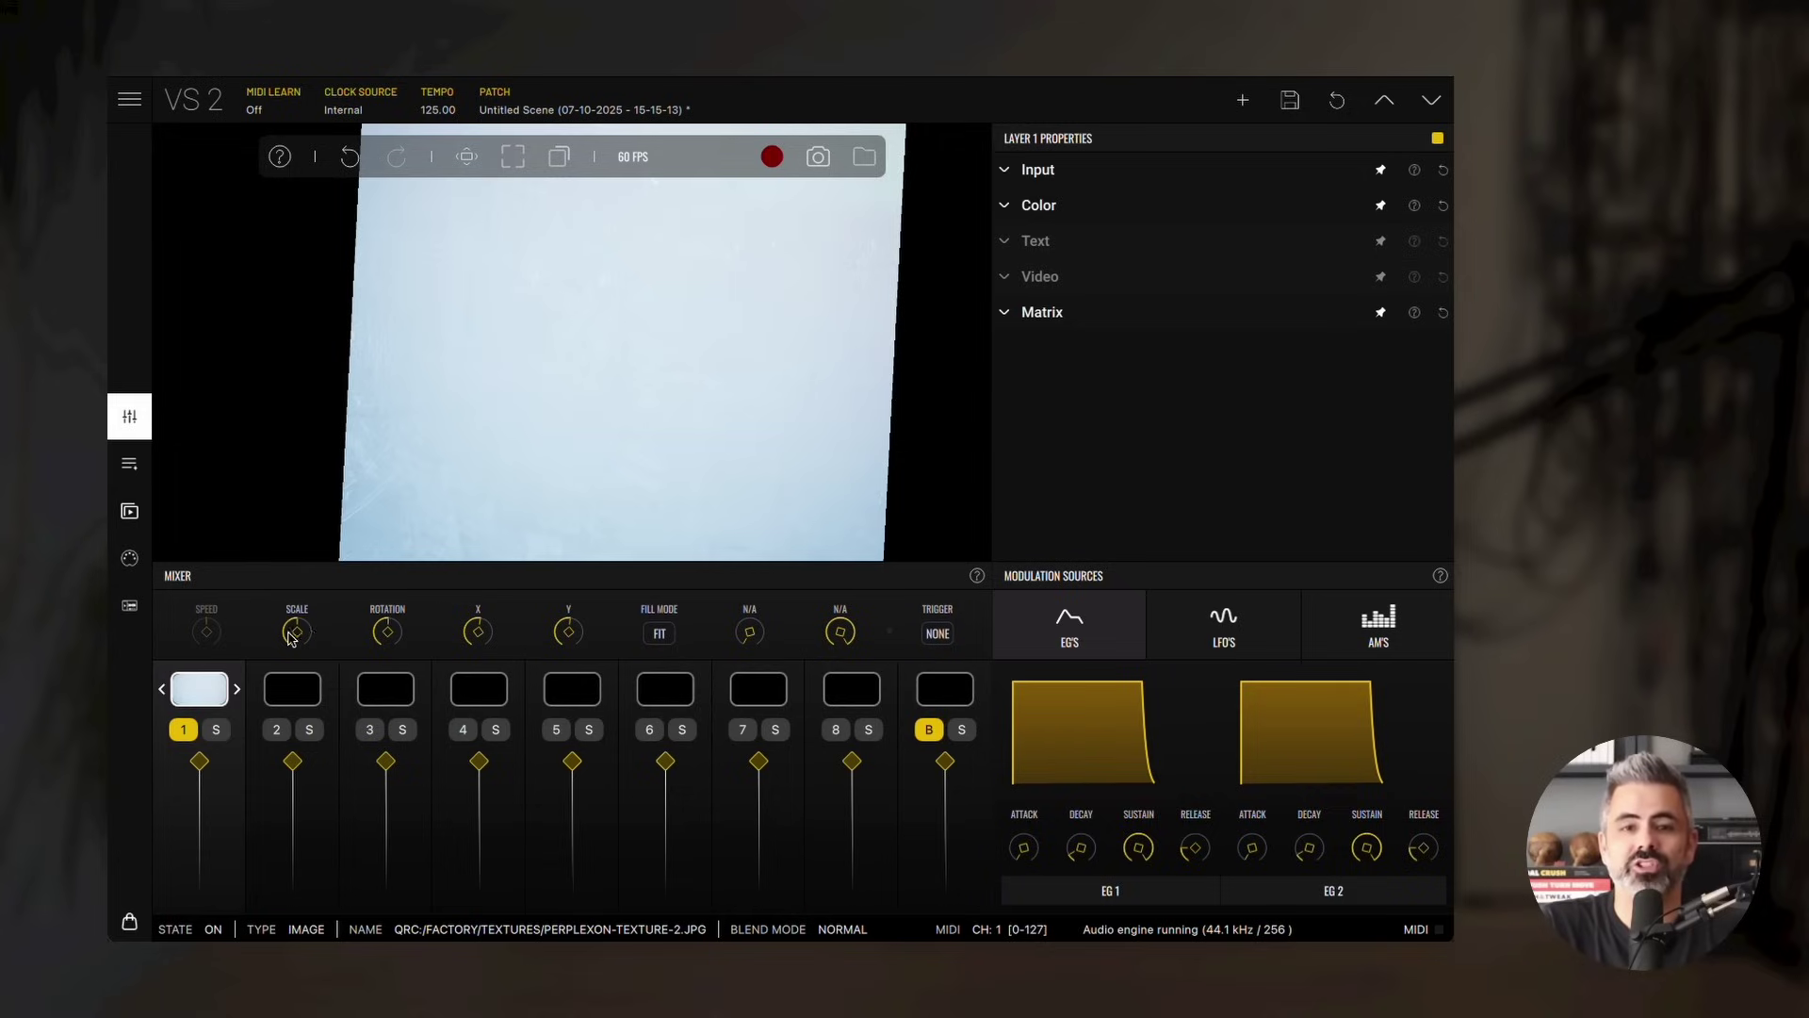
pyautogui.scroll(-2, 292, 636)
pyautogui.hotkey('ctrl', 'z')
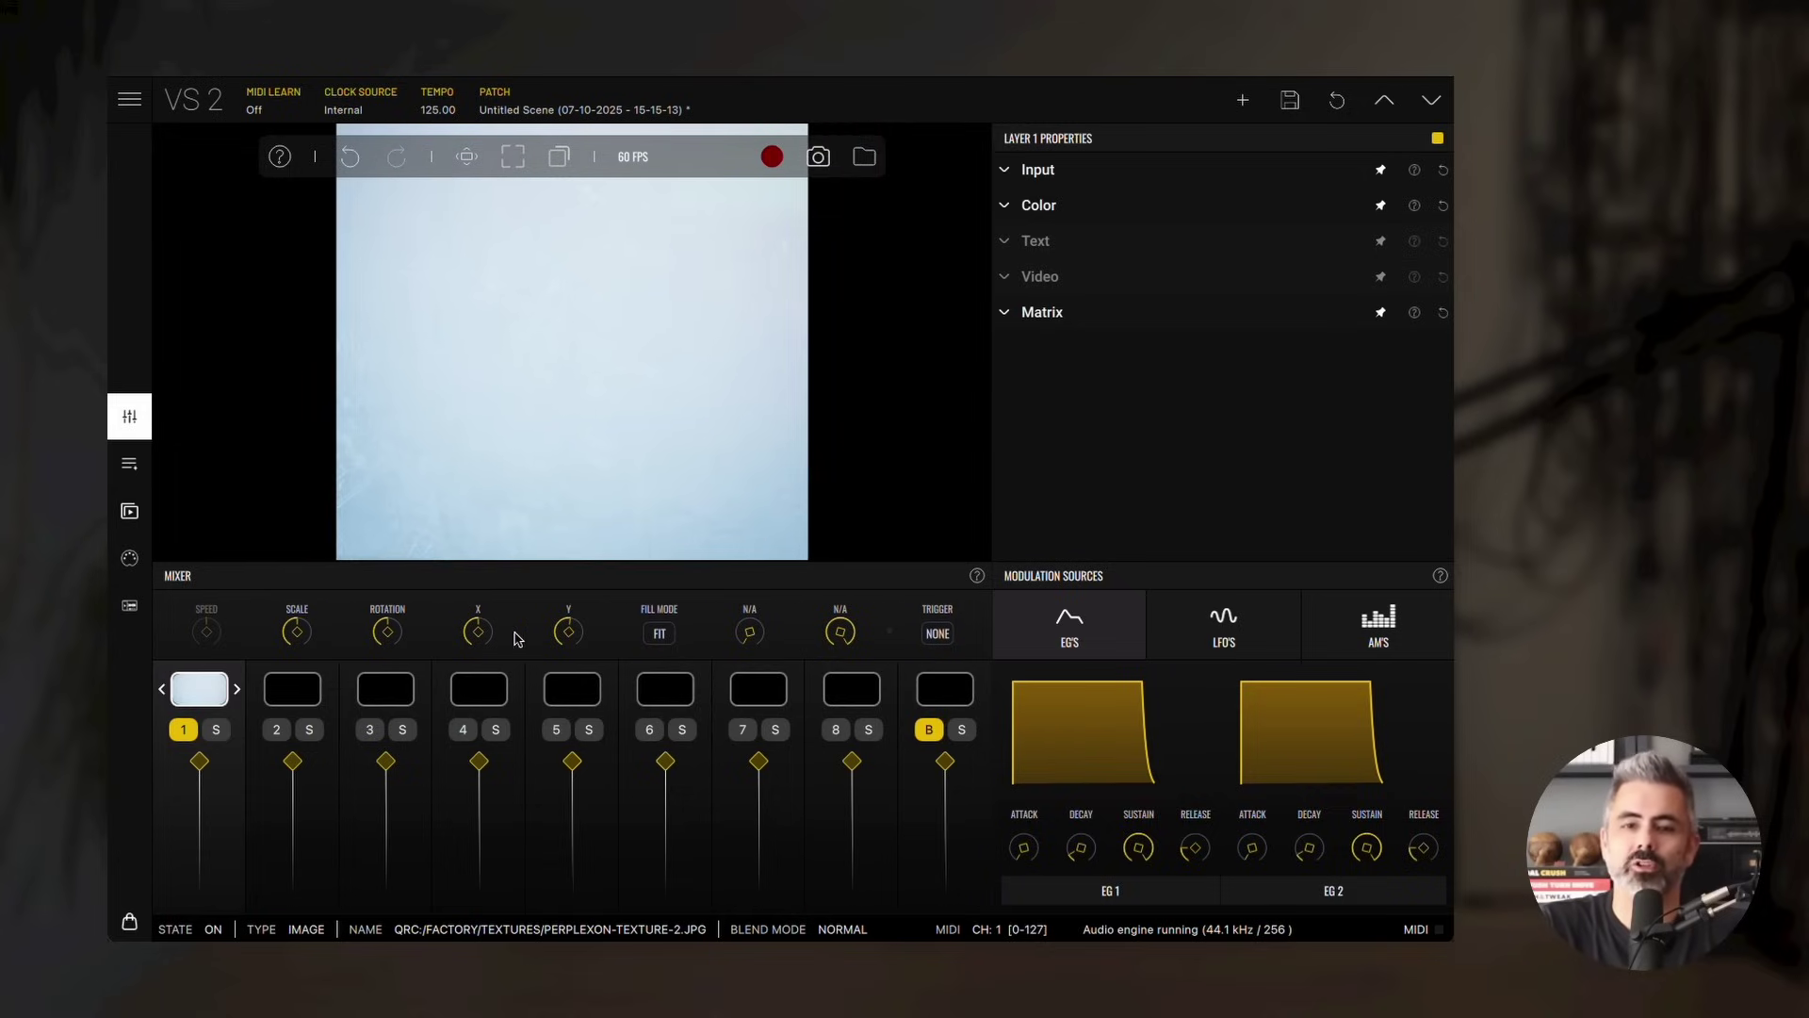
pyautogui.click(660, 634)
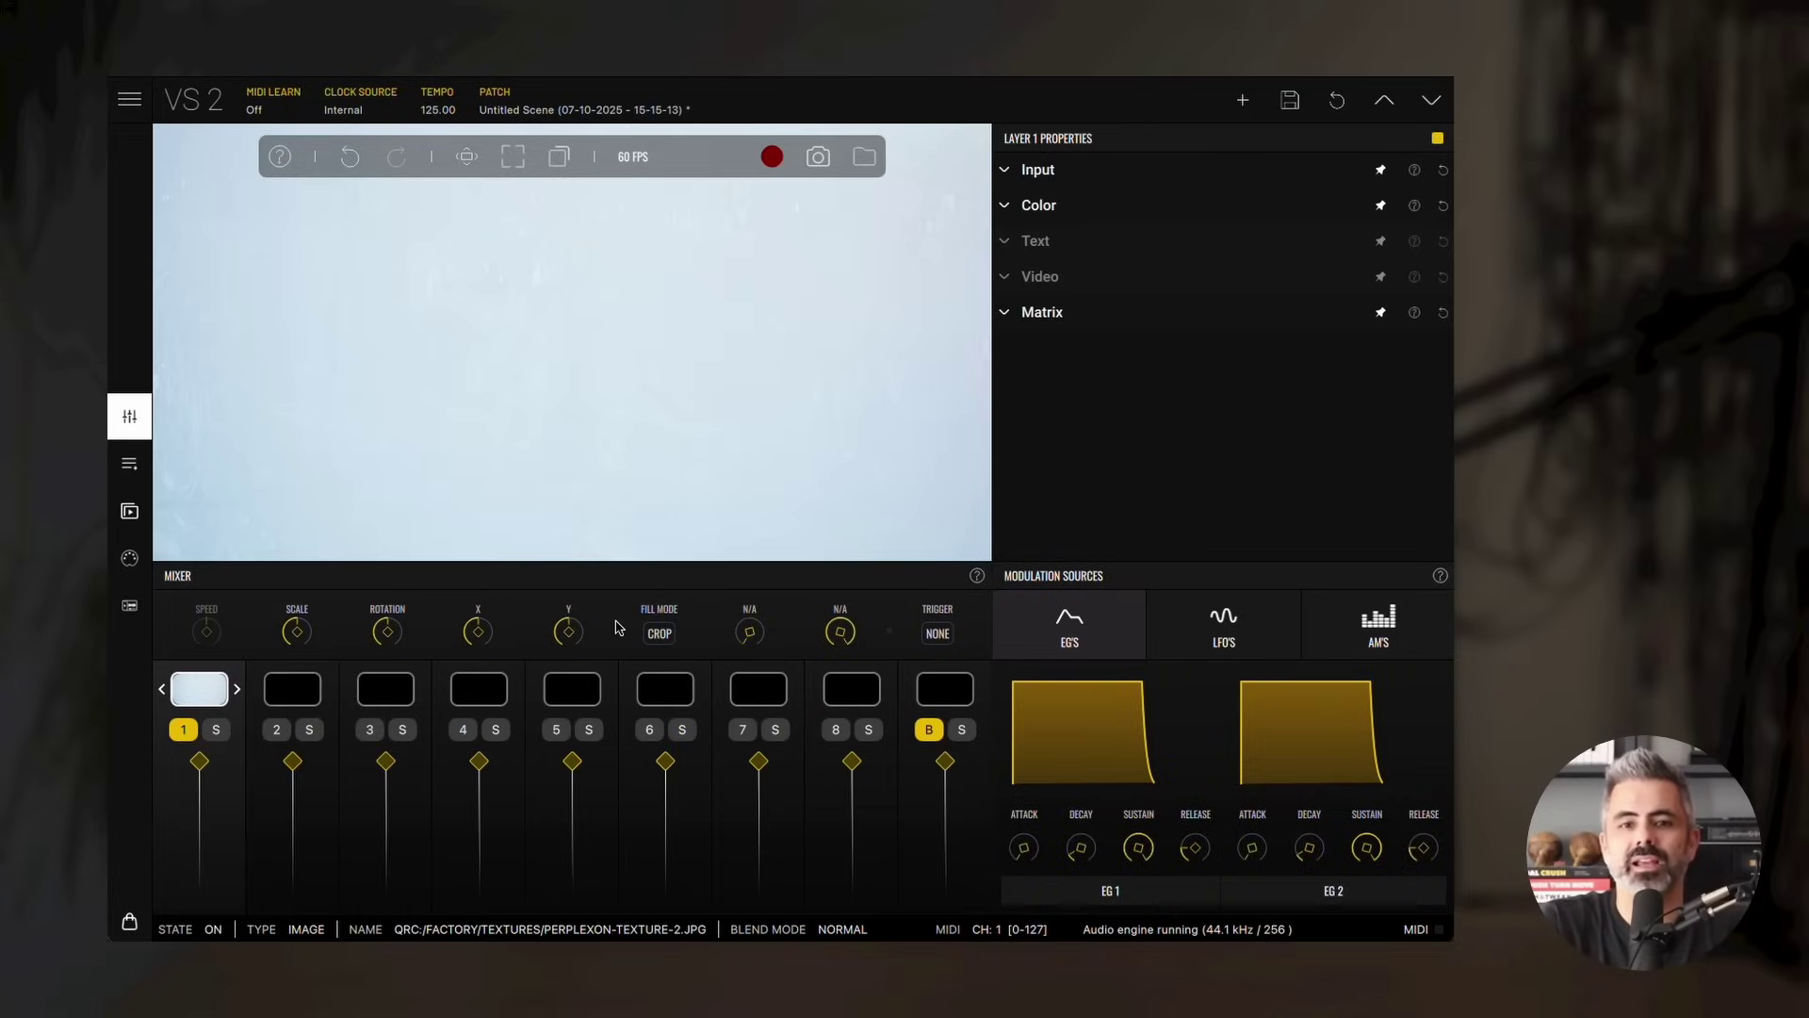
# Step: Load Factory > videos > perplexon-basic-shape-square.mov onto layer 2
pyautogui.click(295, 694)
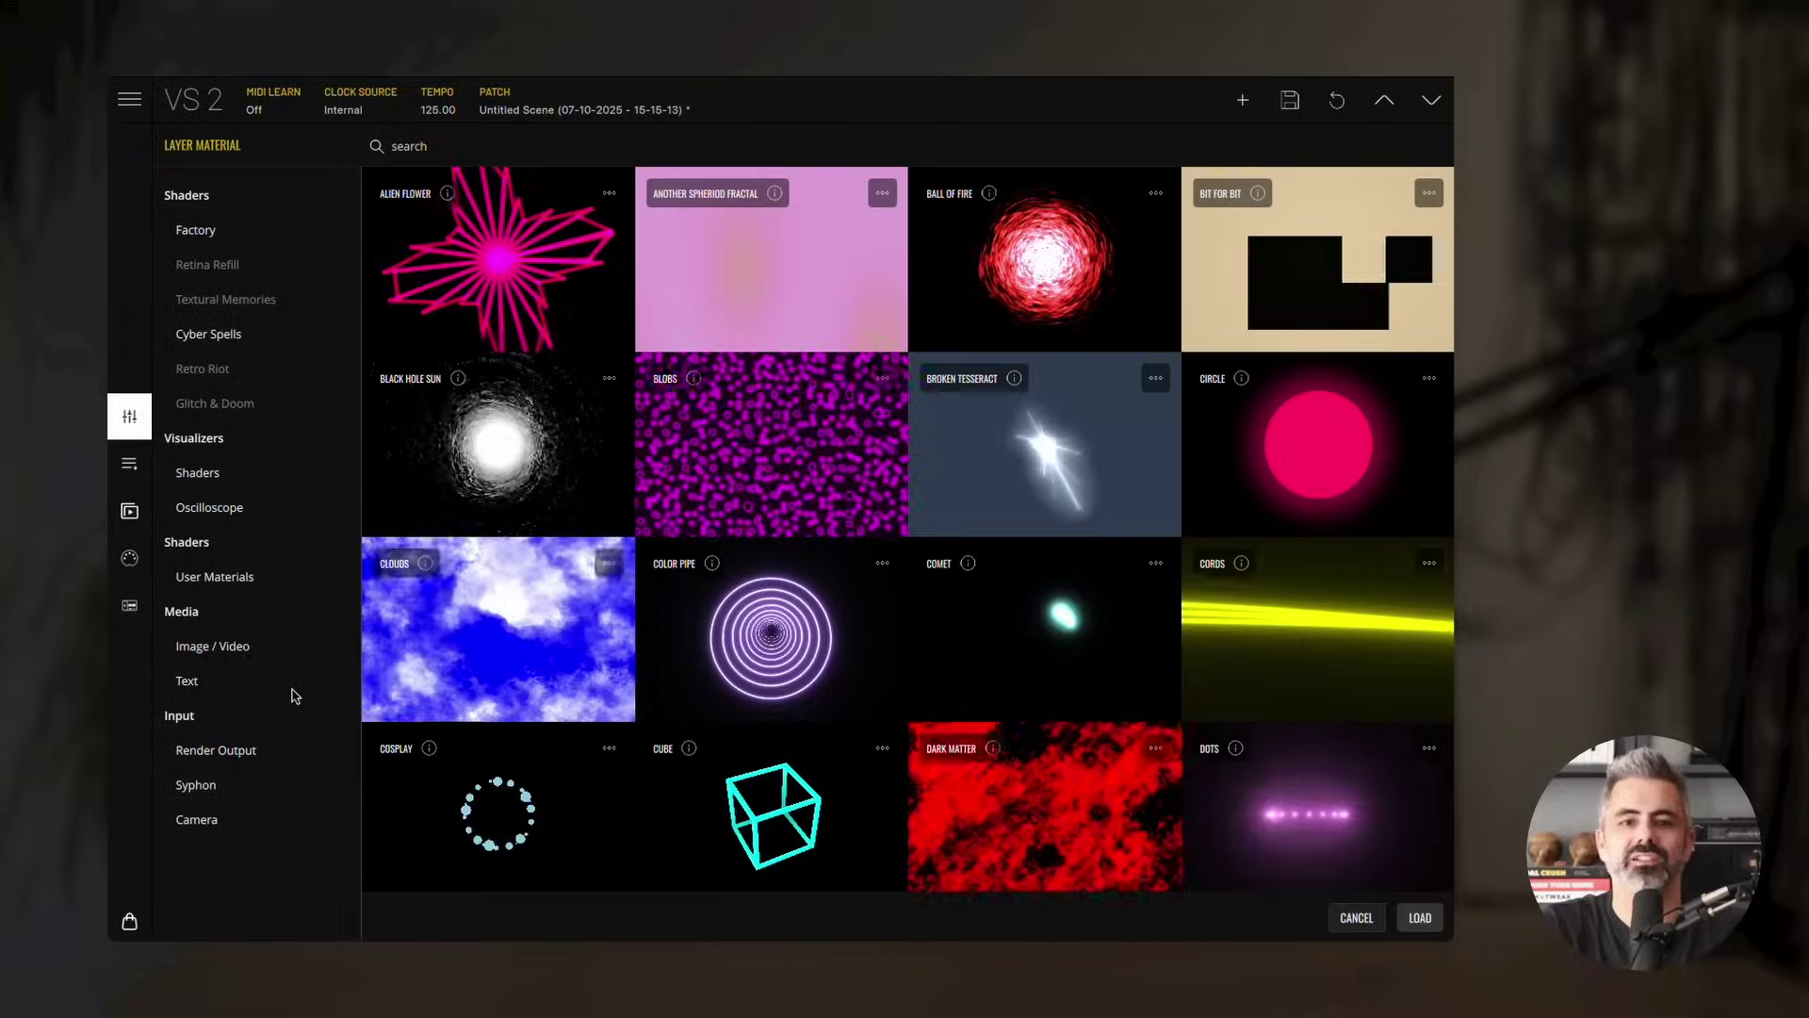
pyautogui.click(212, 650)
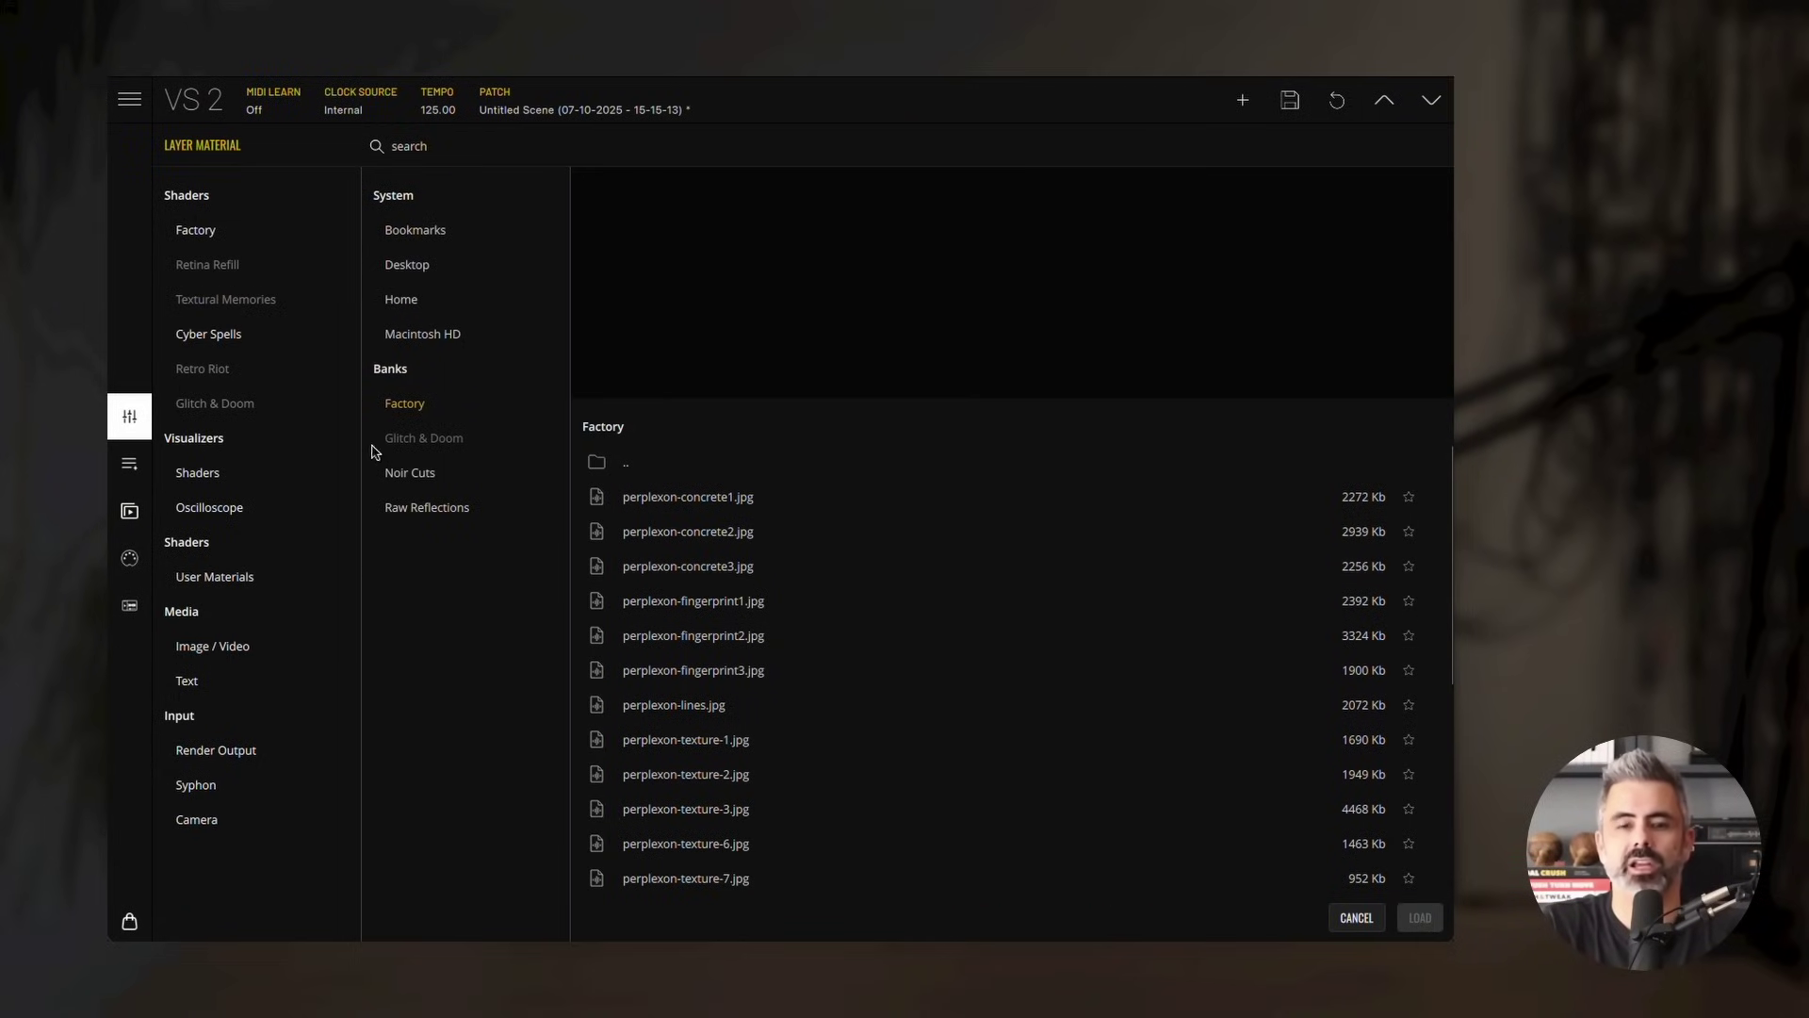
pyautogui.click(414, 407)
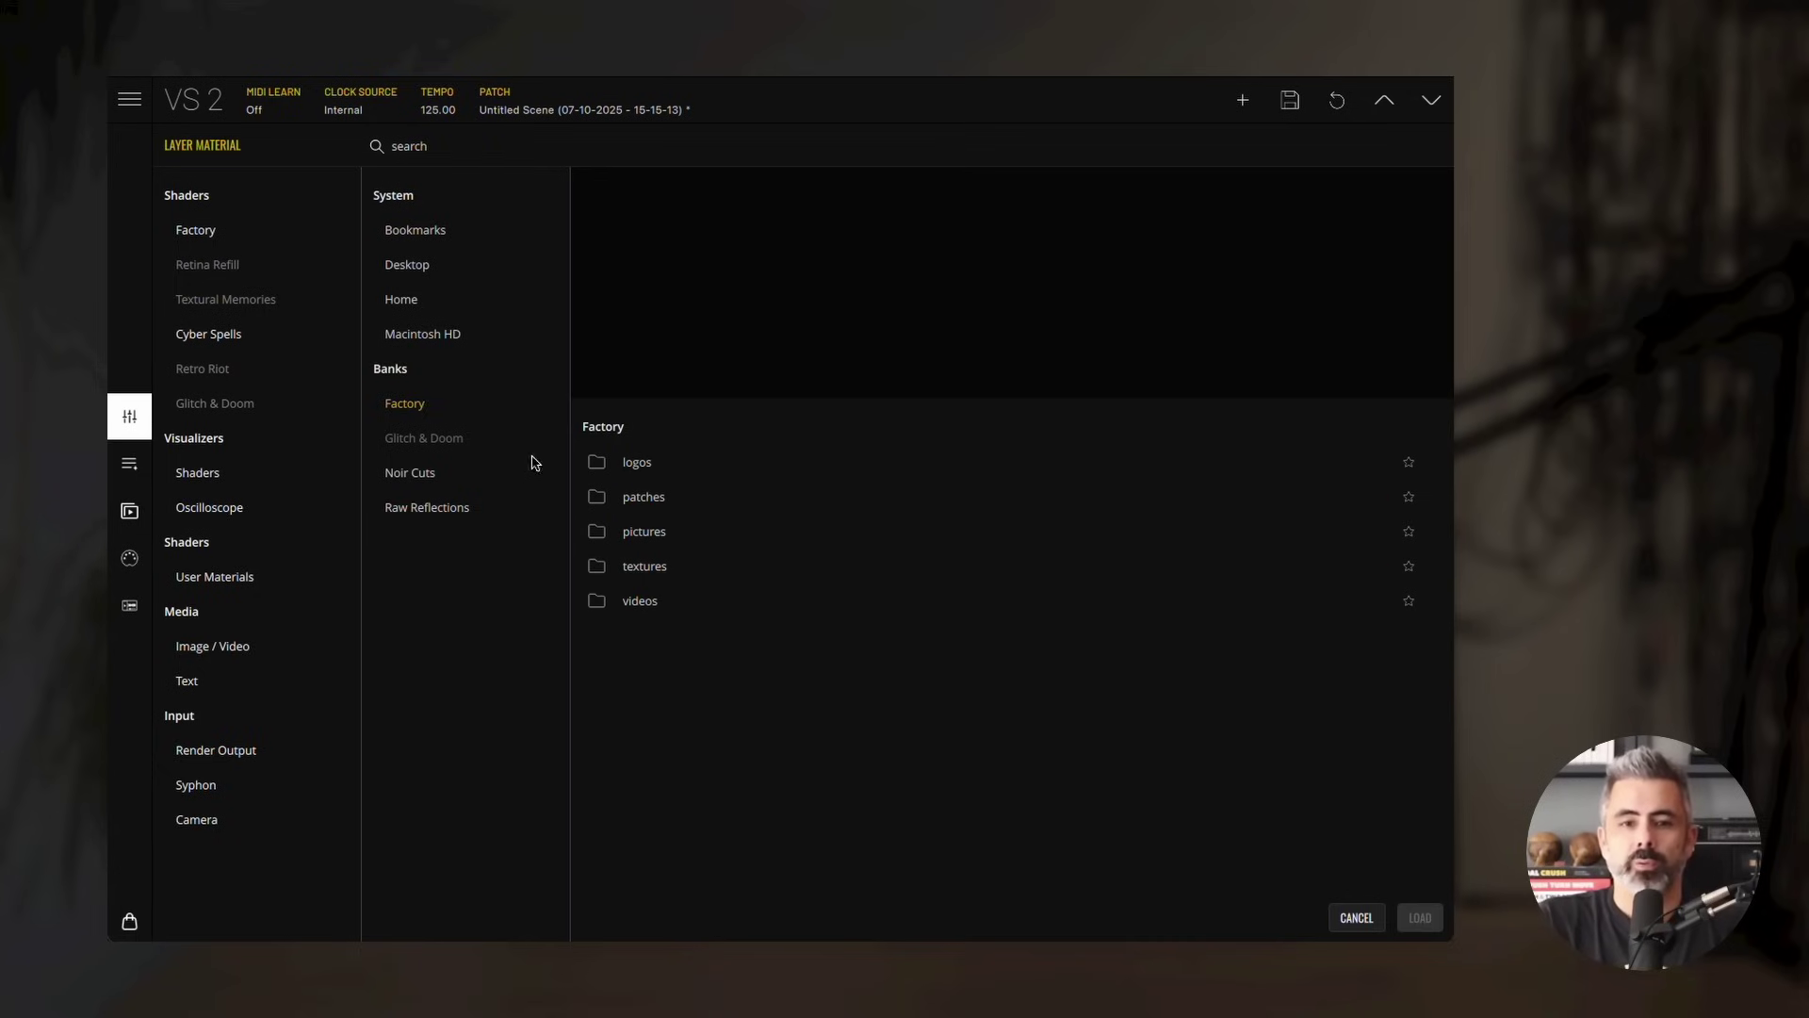
pyautogui.click(646, 607)
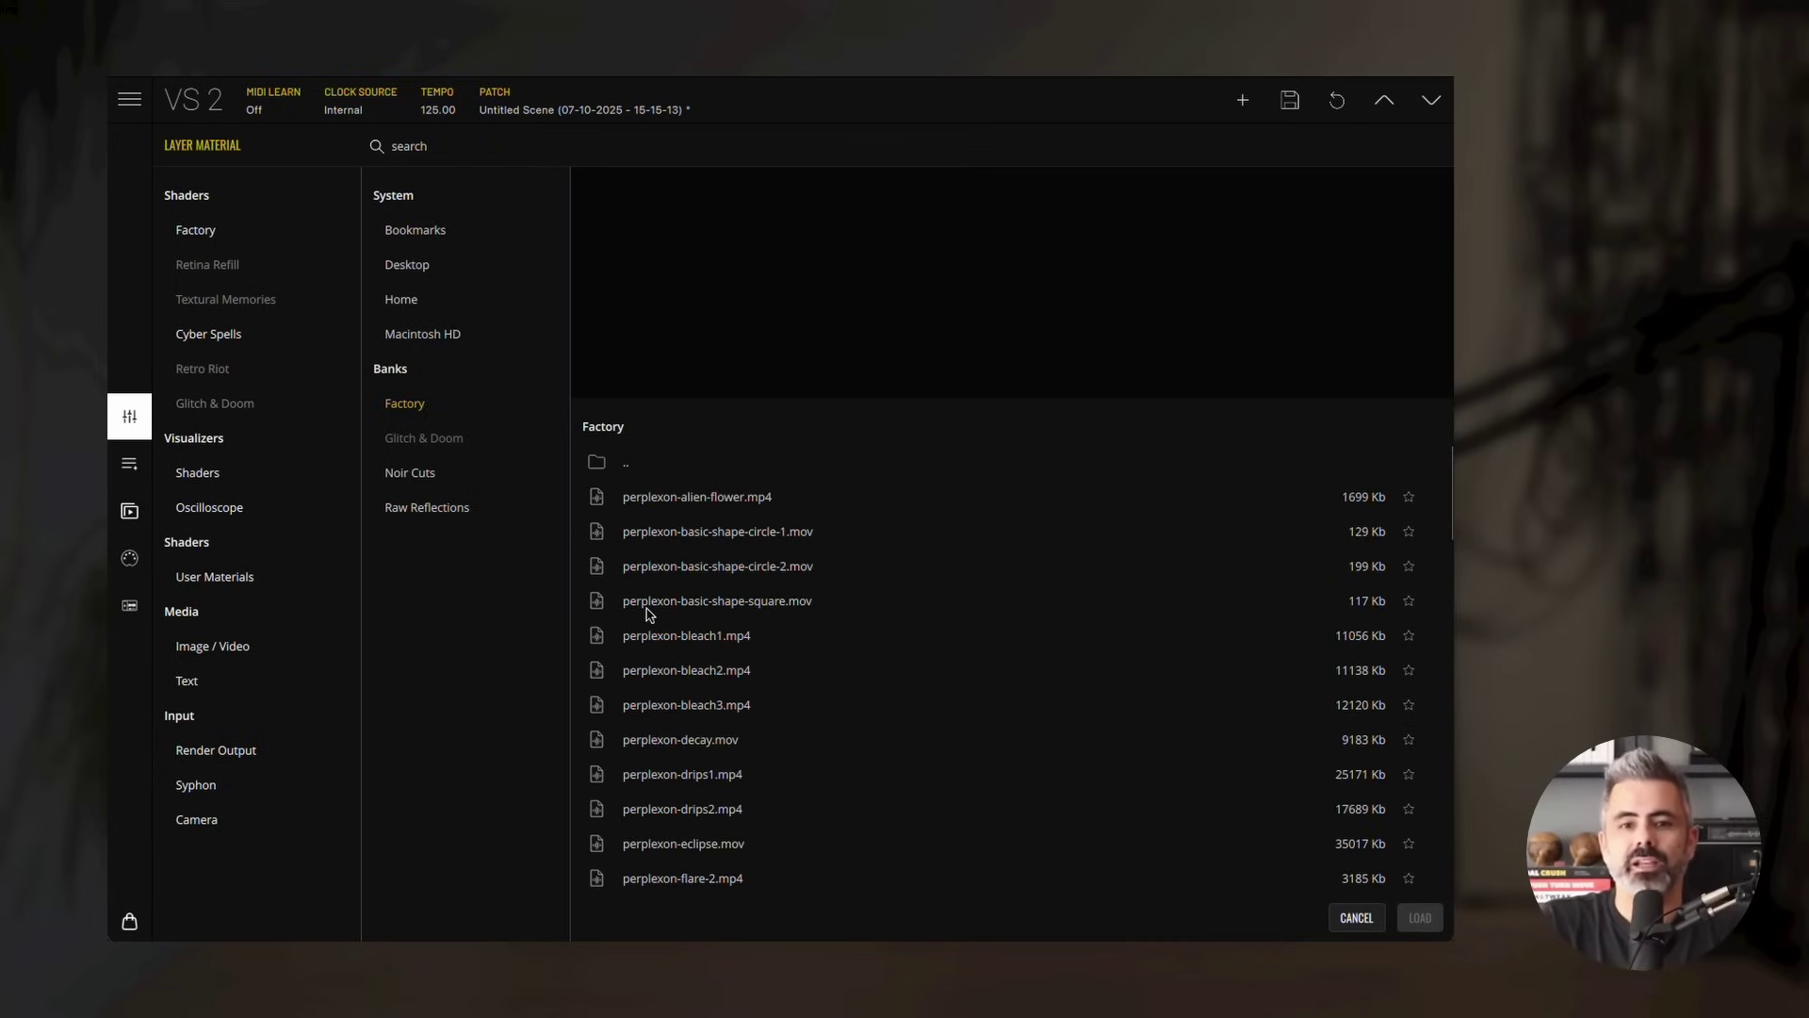
pyautogui.click(683, 607)
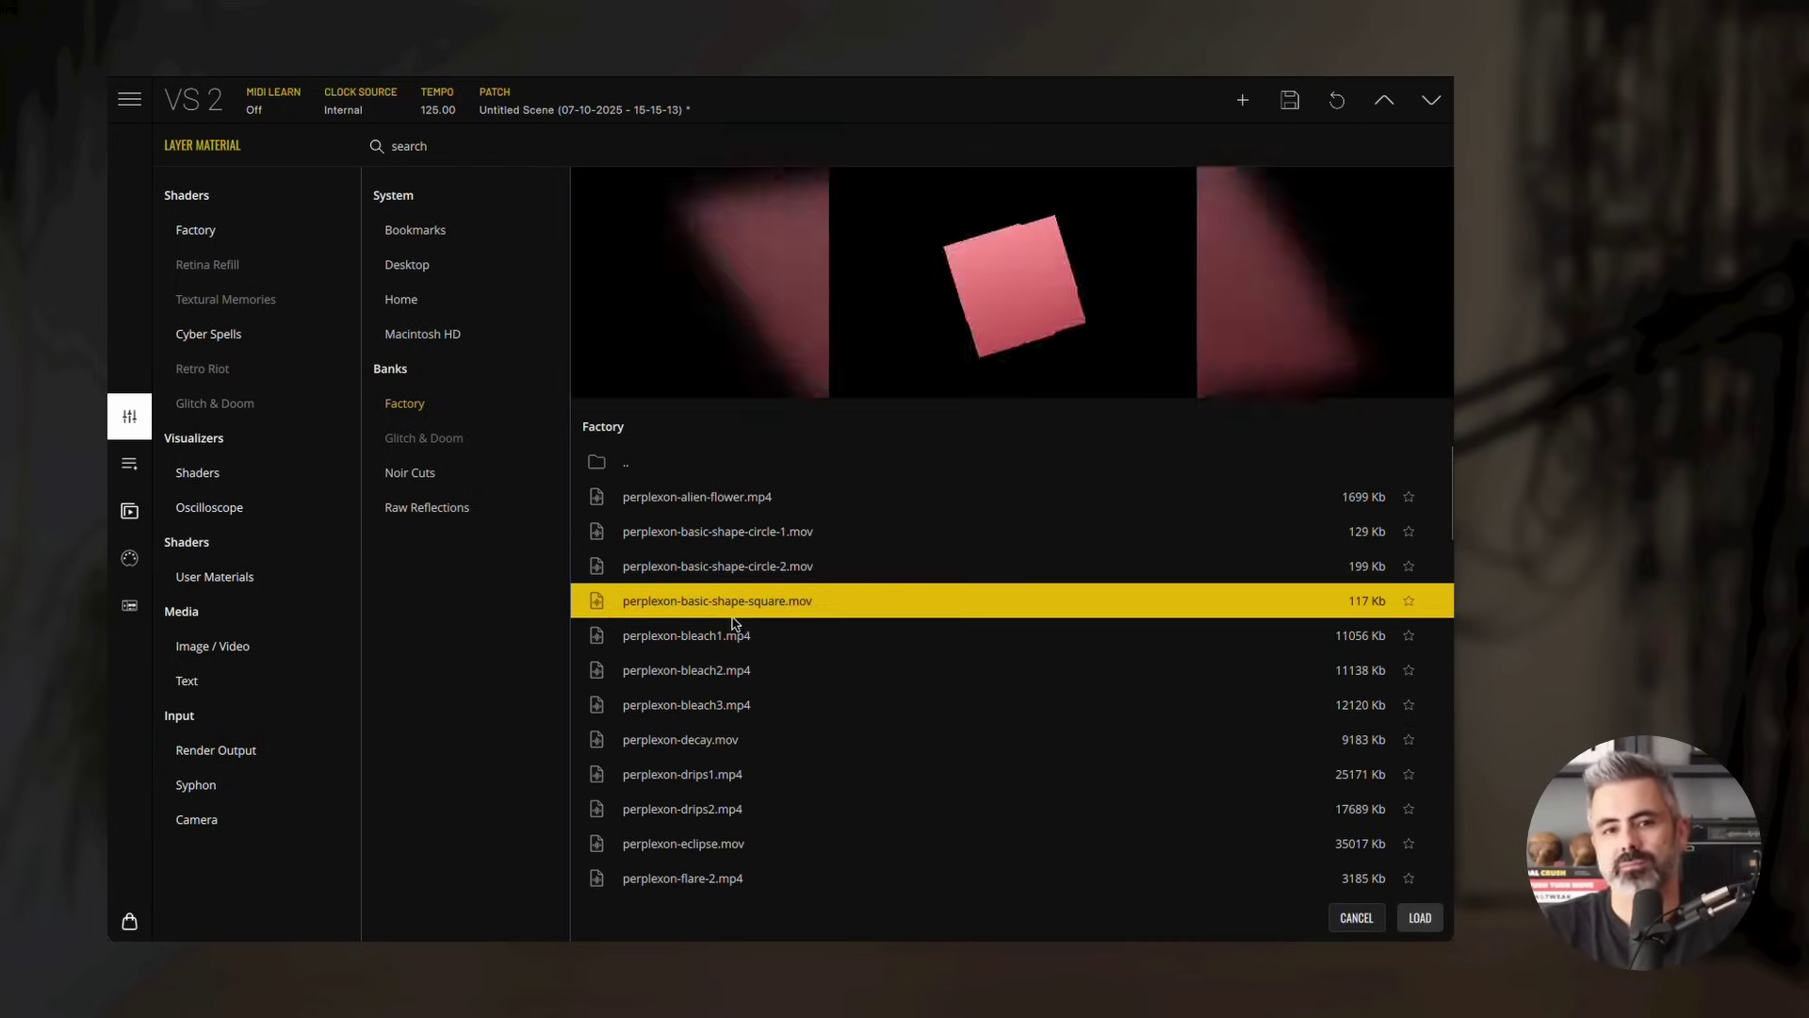
pyautogui.click(1419, 919)
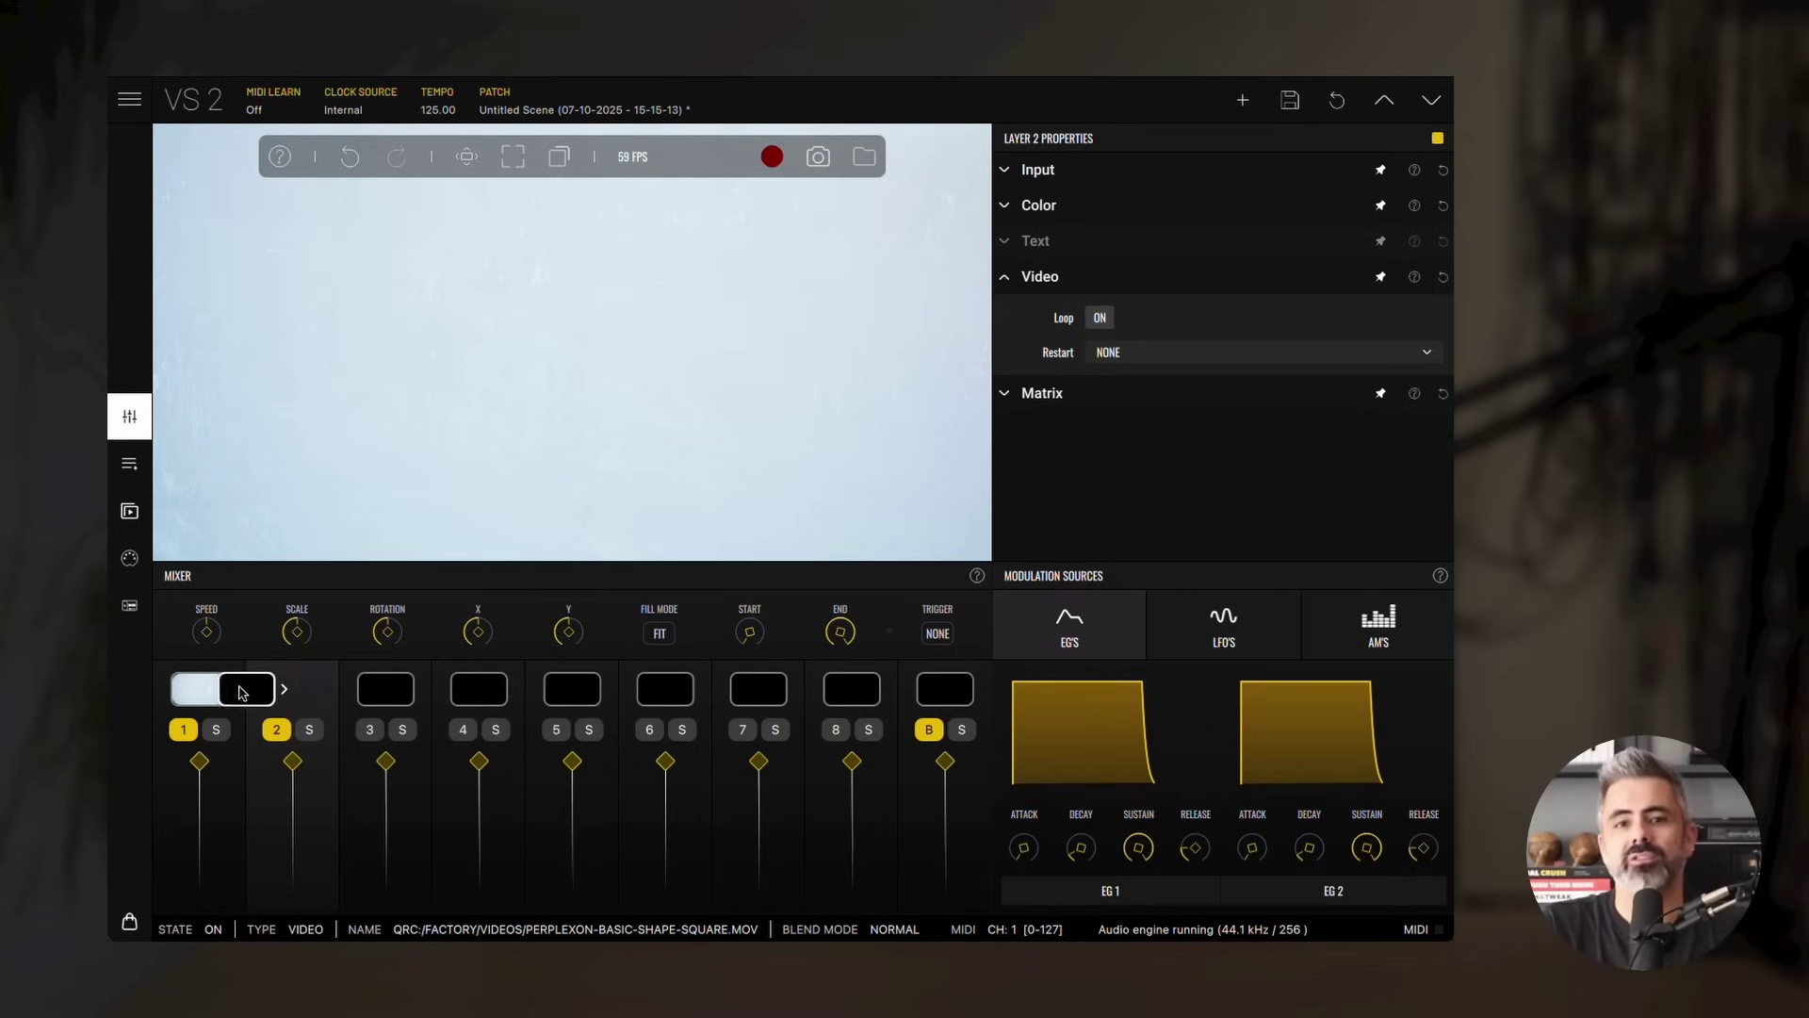
# Step: Move the square video into slot 1 and set its Blend Mode to Soft Add
pyautogui.click(199, 691)
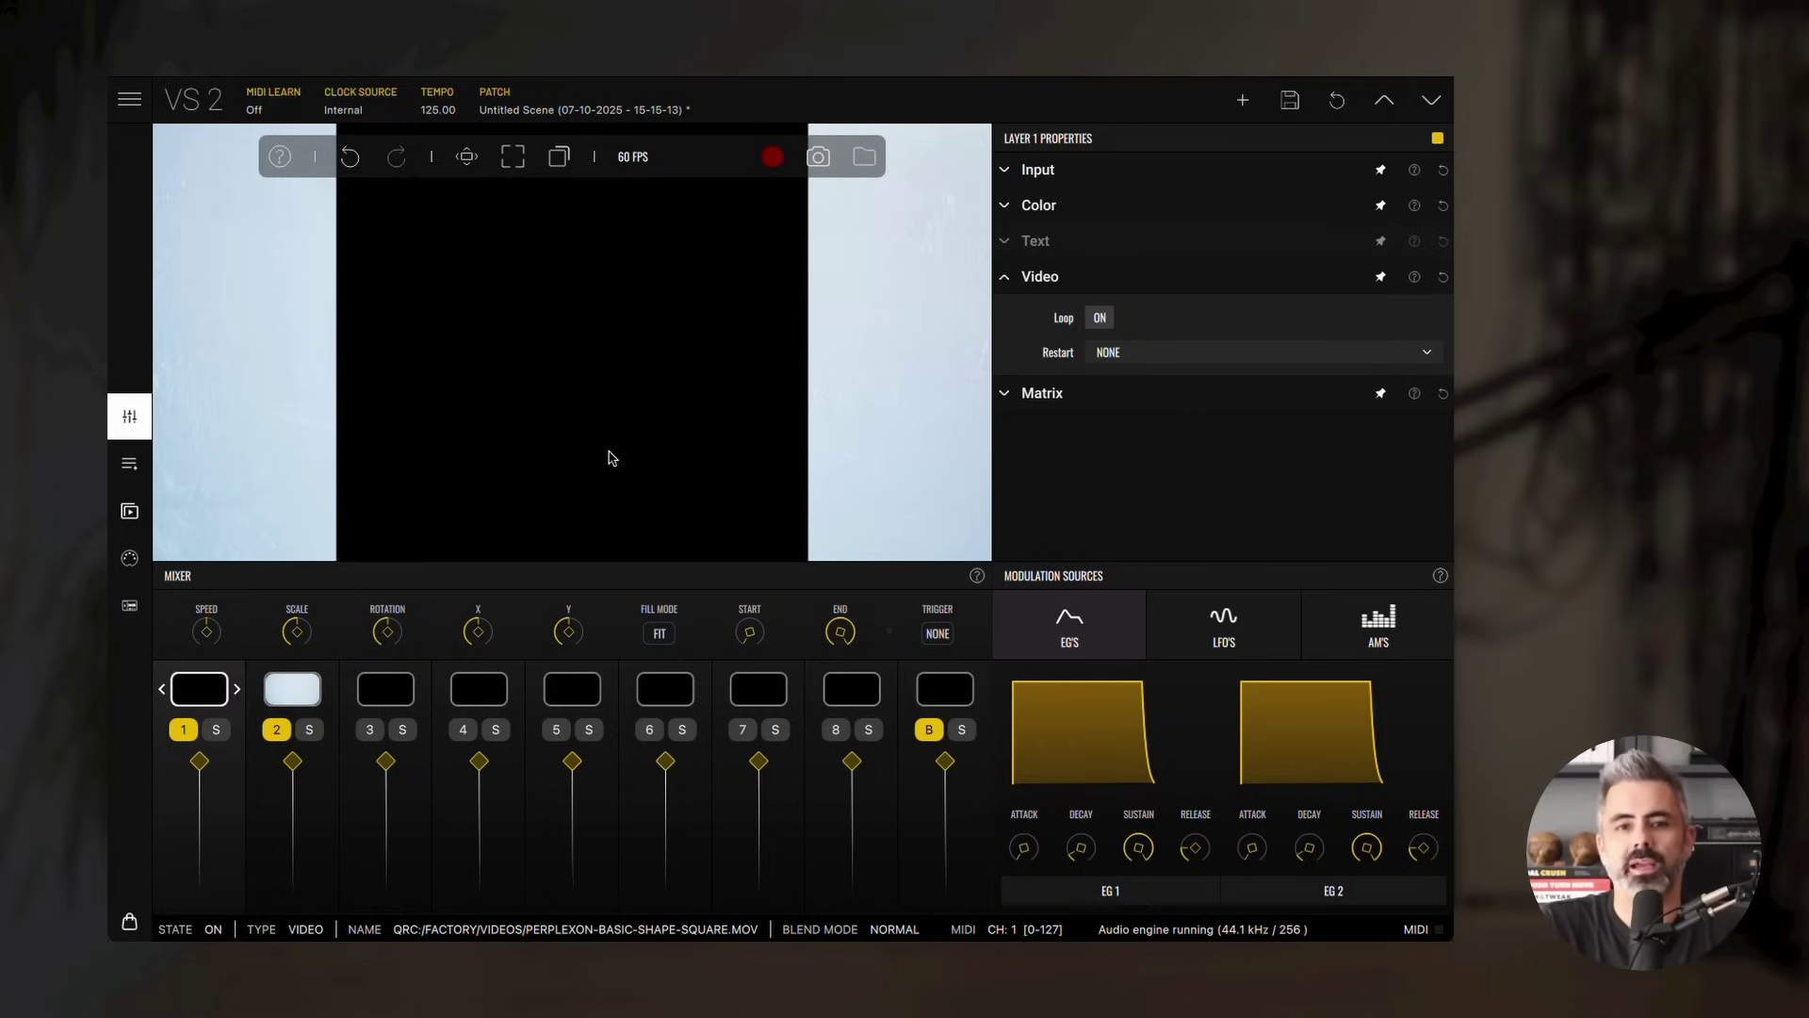
pyautogui.click(1039, 206)
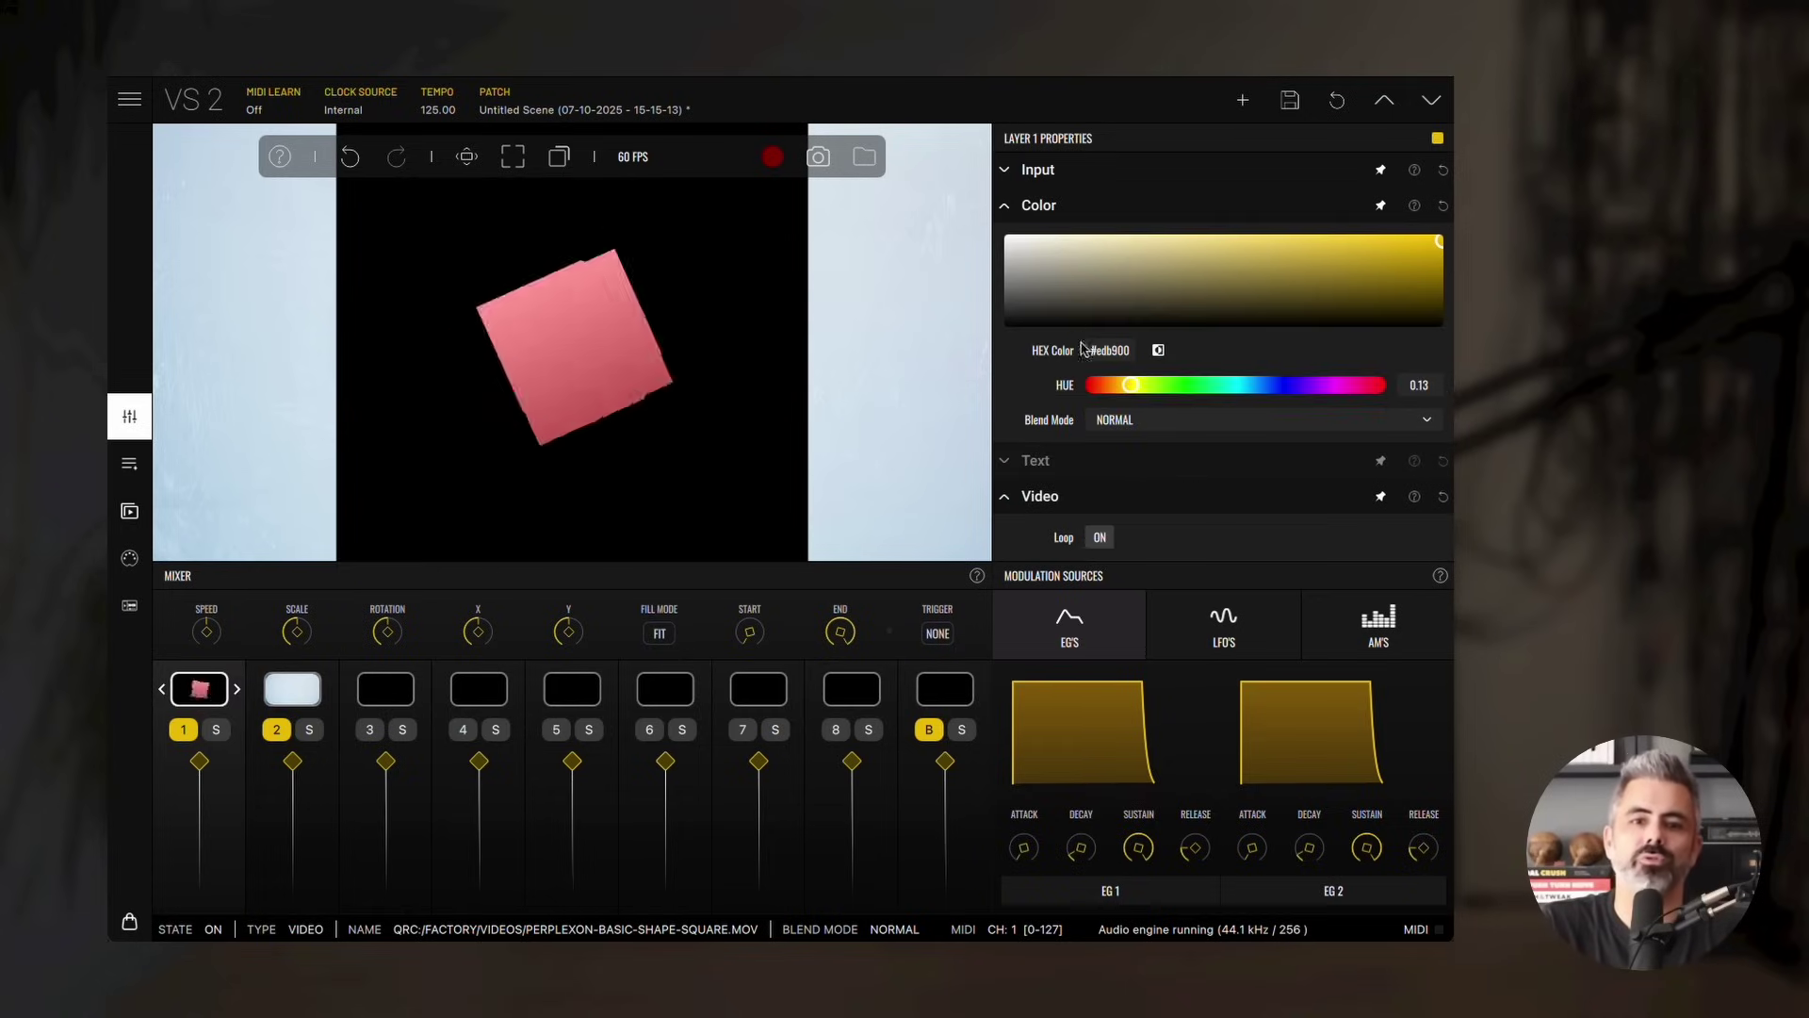
pyautogui.click(1130, 424)
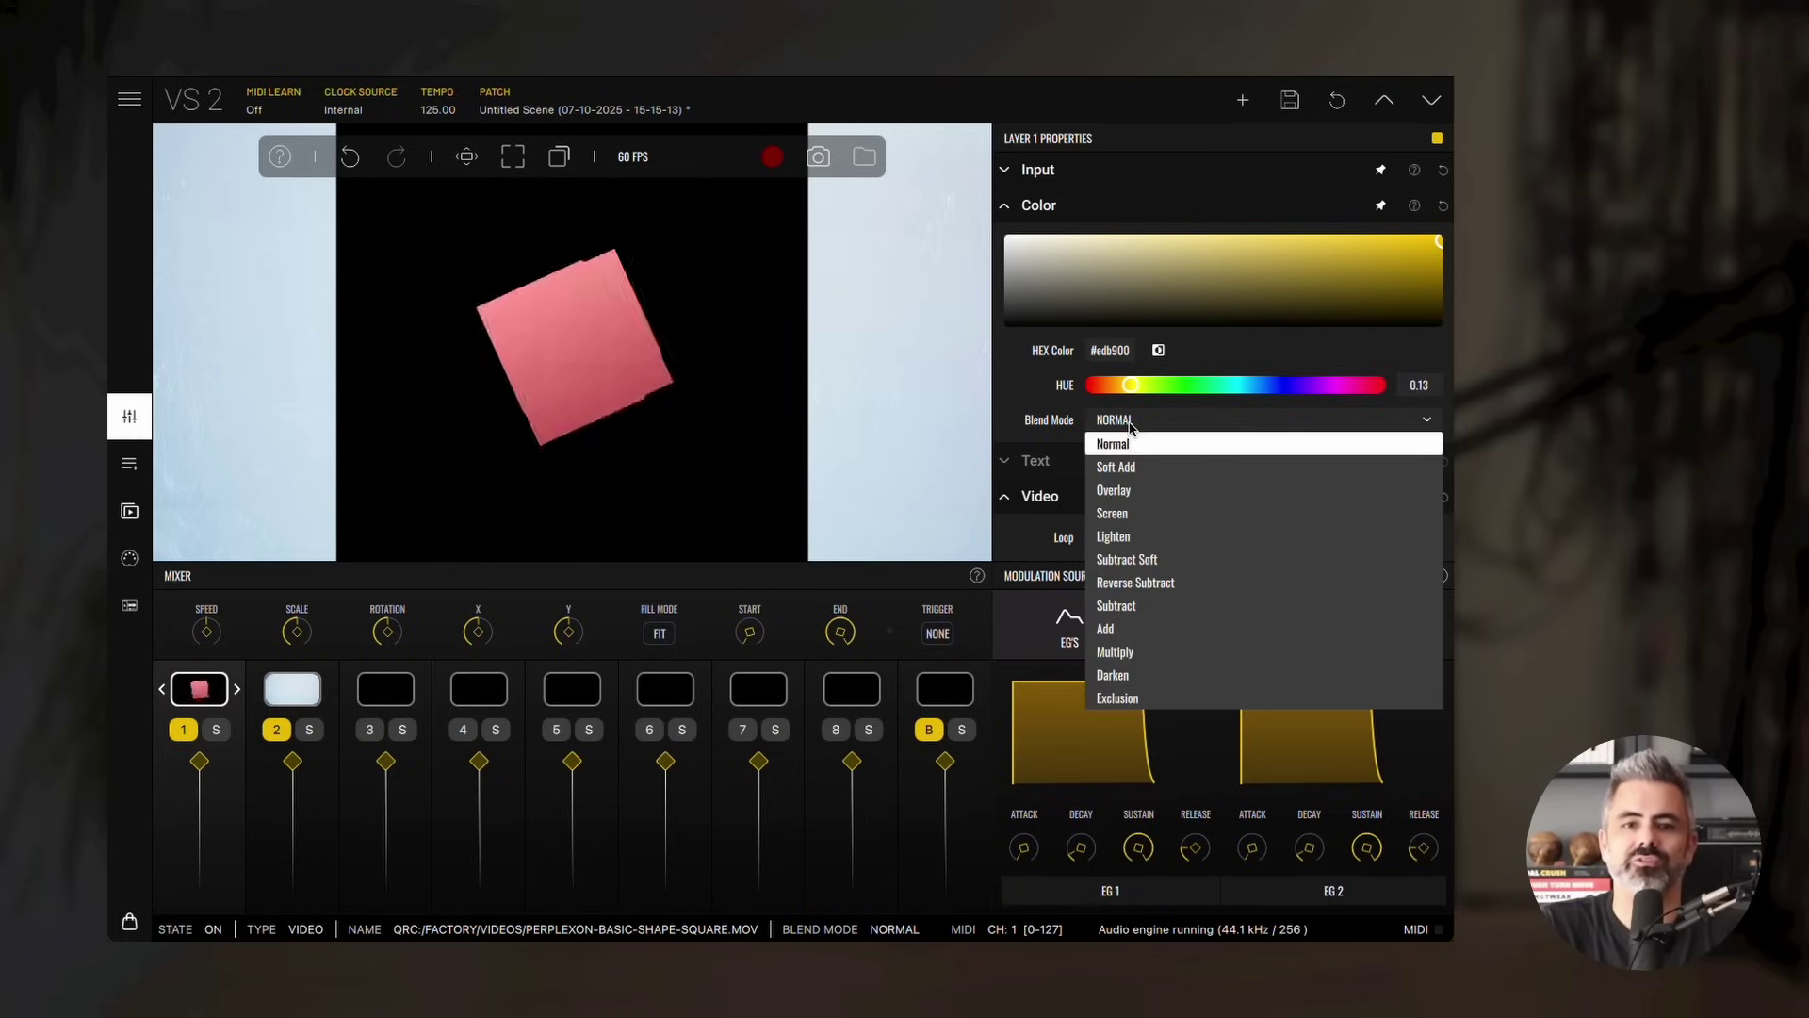
pyautogui.click(1126, 471)
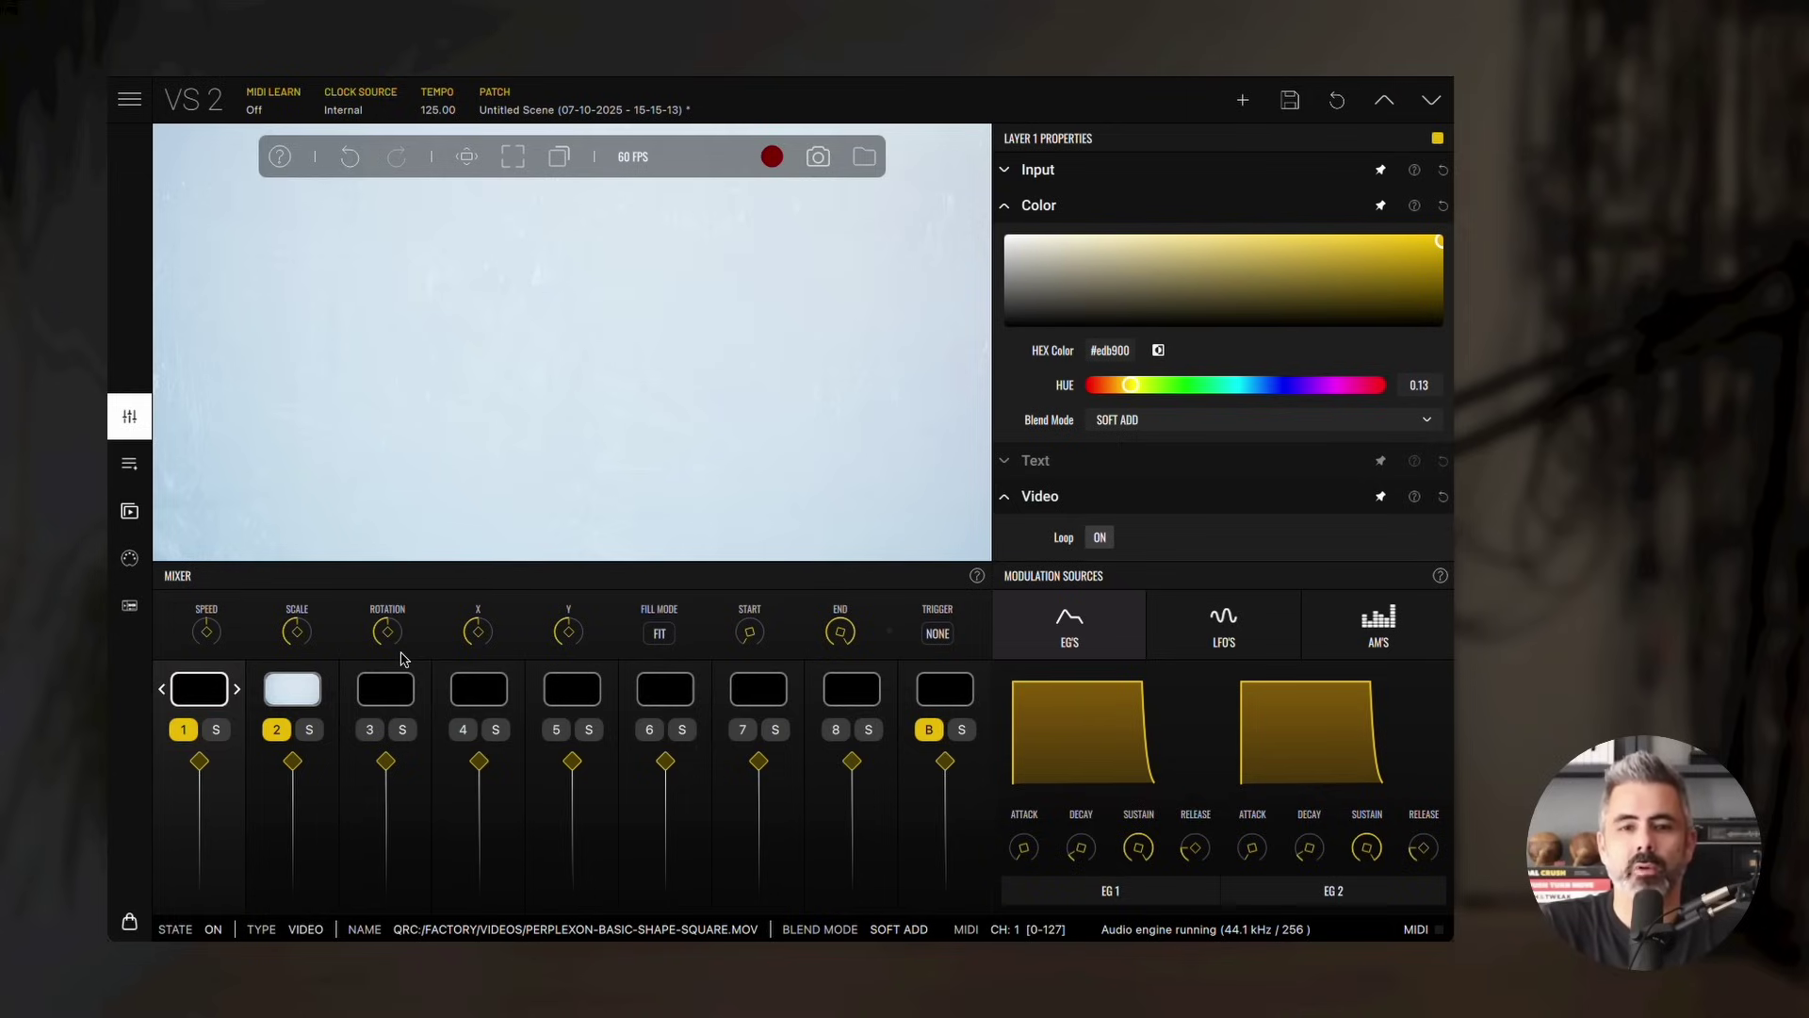
# Step: Set the square video's playback speed to 1.75 and end point to 0.77, then collapse Color
pyautogui.moveTo(208, 633)
pyautogui.mouseDown()
pyautogui.moveTo(217, 524)
pyautogui.moveTo(218, 657)
pyautogui.moveTo(204, 650)
pyautogui.mouseUp()
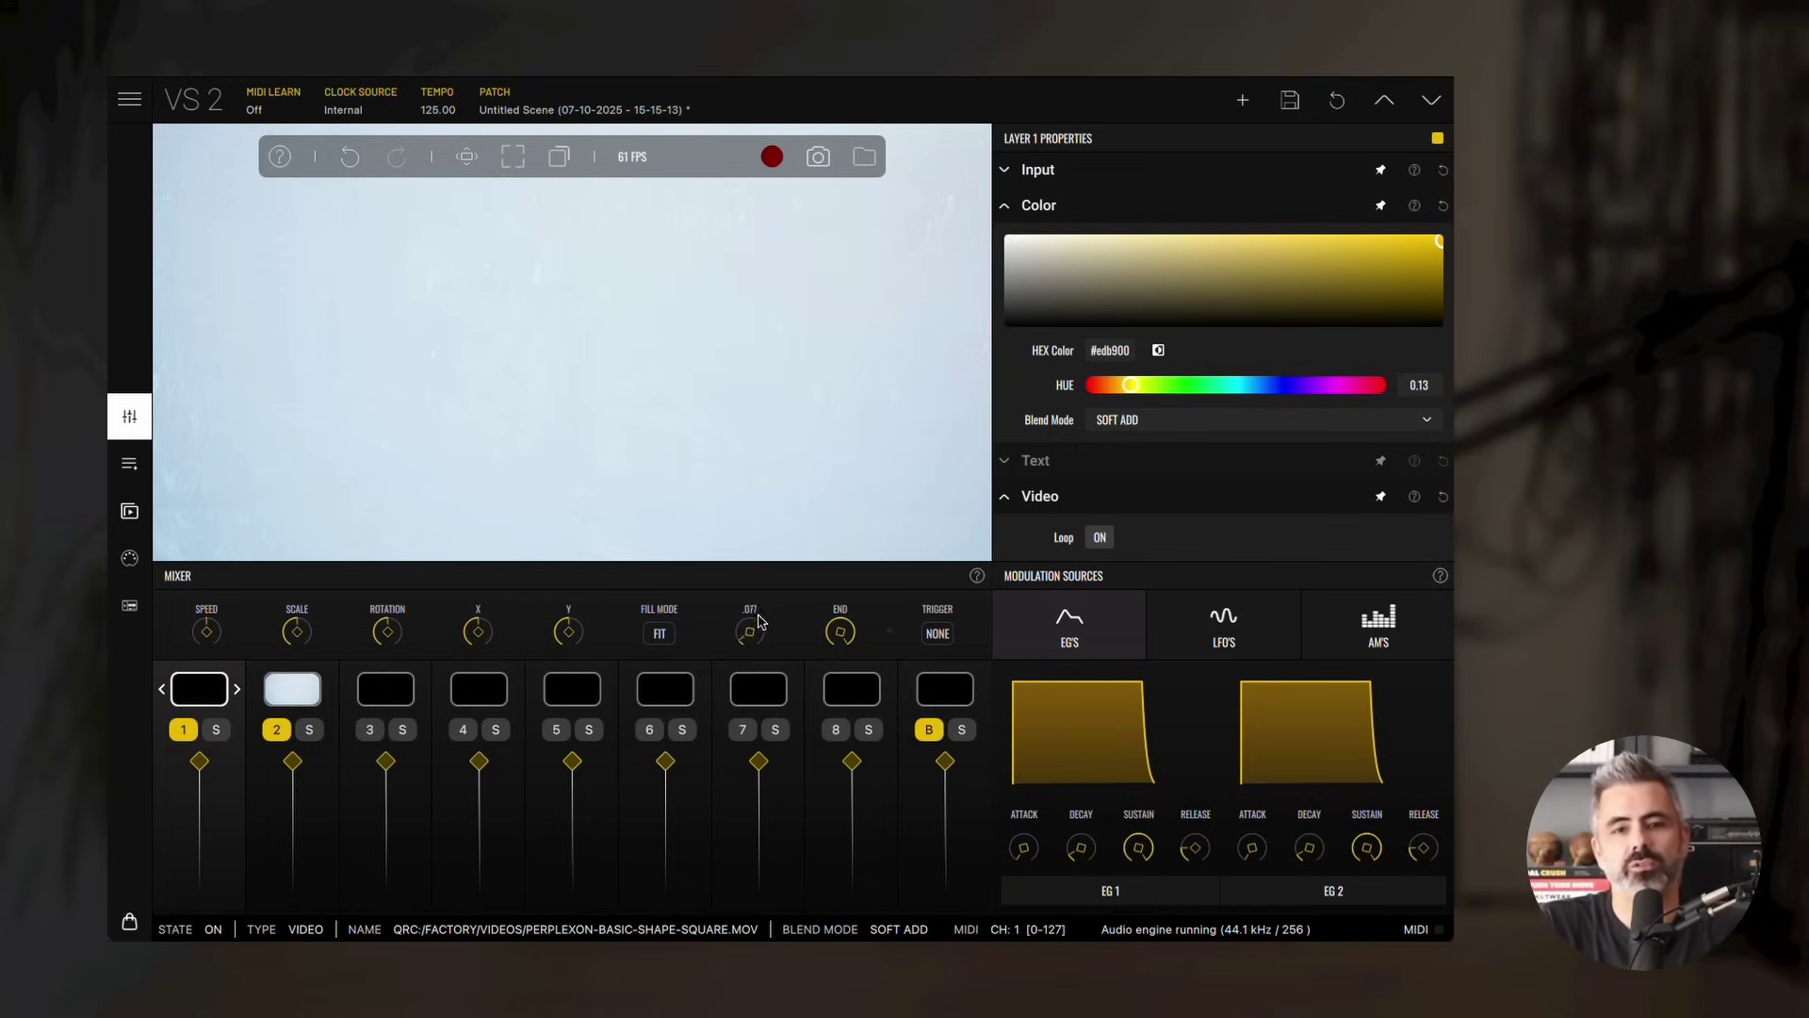
pyautogui.moveTo(840, 633); pyautogui.dragTo(760, 663)
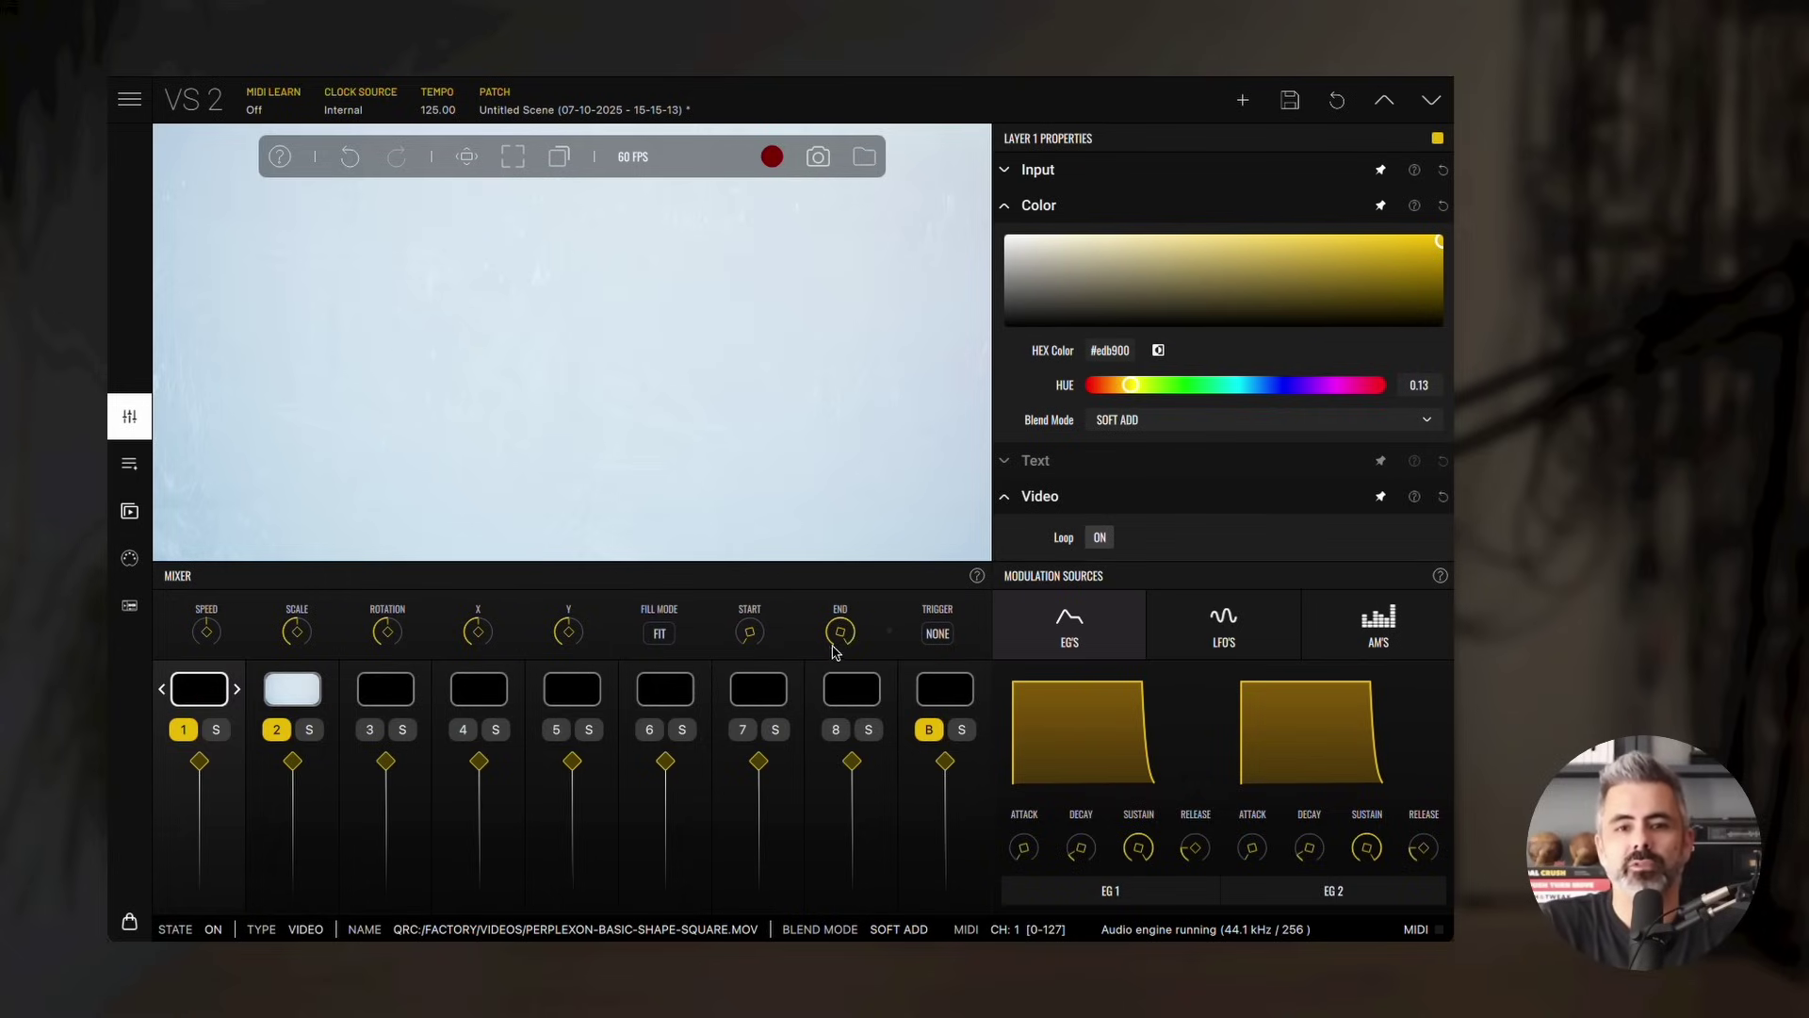
pyautogui.click(1054, 204)
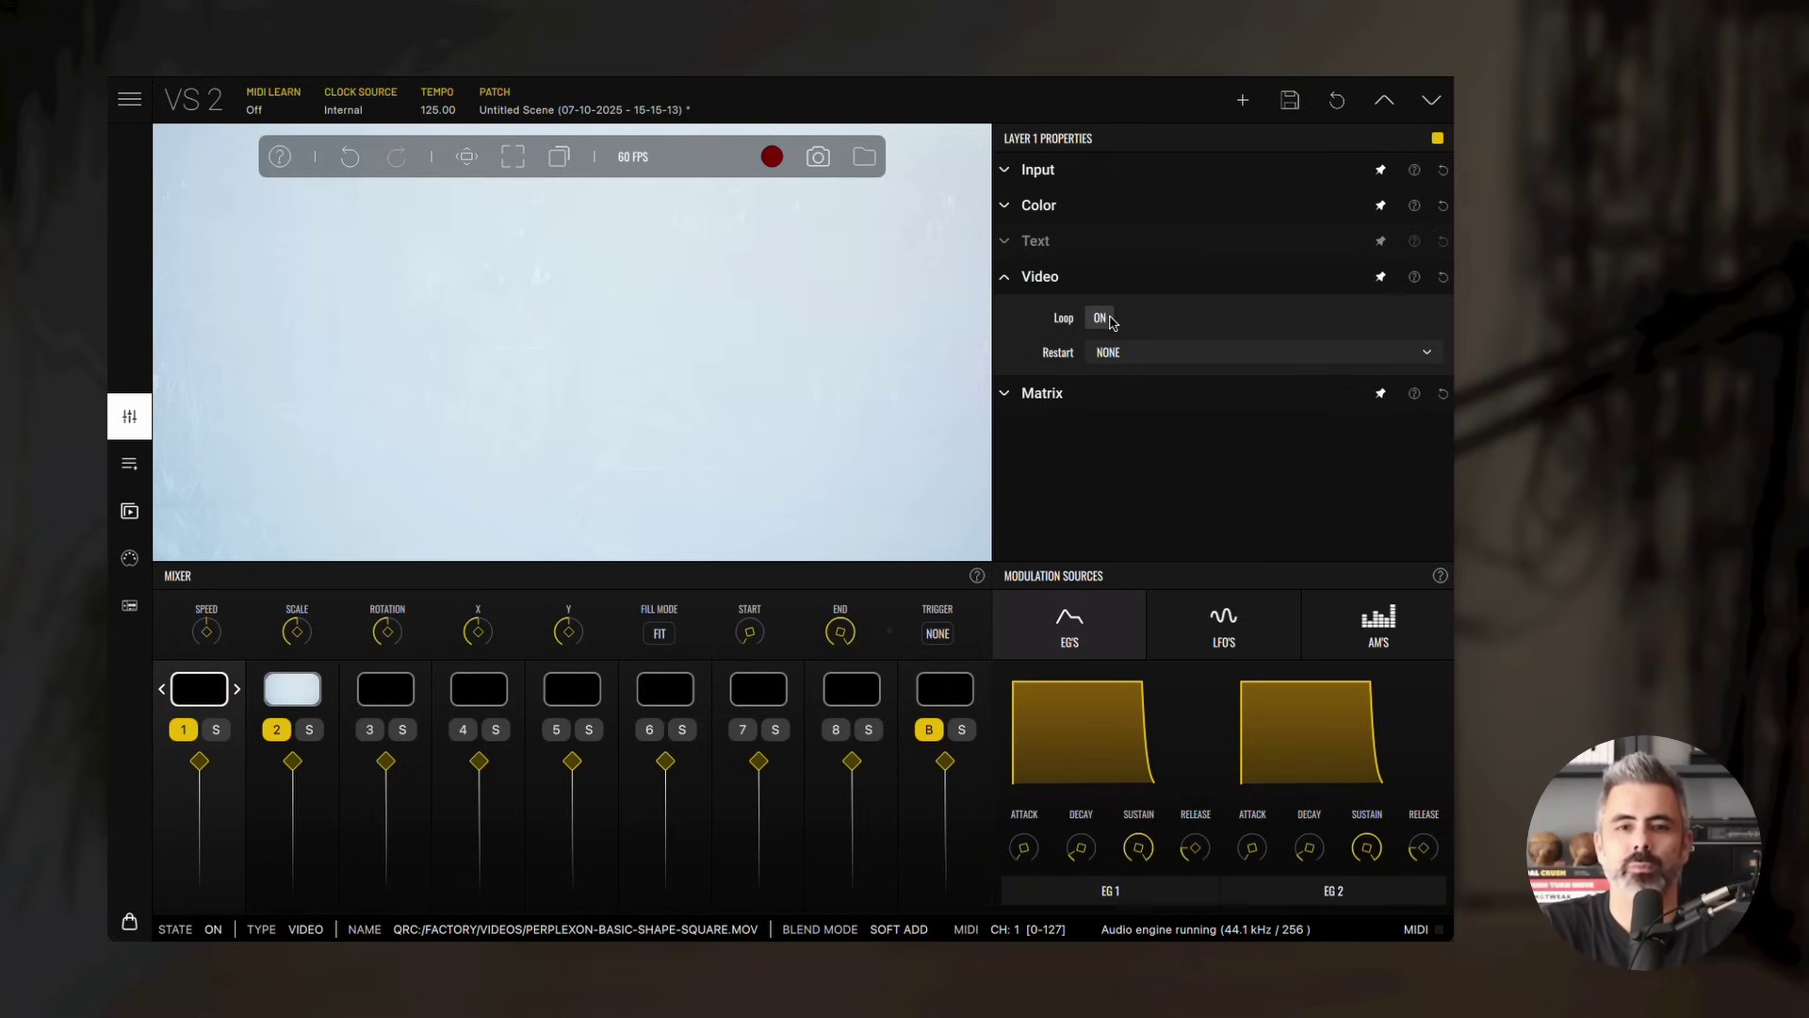
# Step: Set the square video's Restart to MIDI, then change it back to NONE
pyautogui.click(1111, 355)
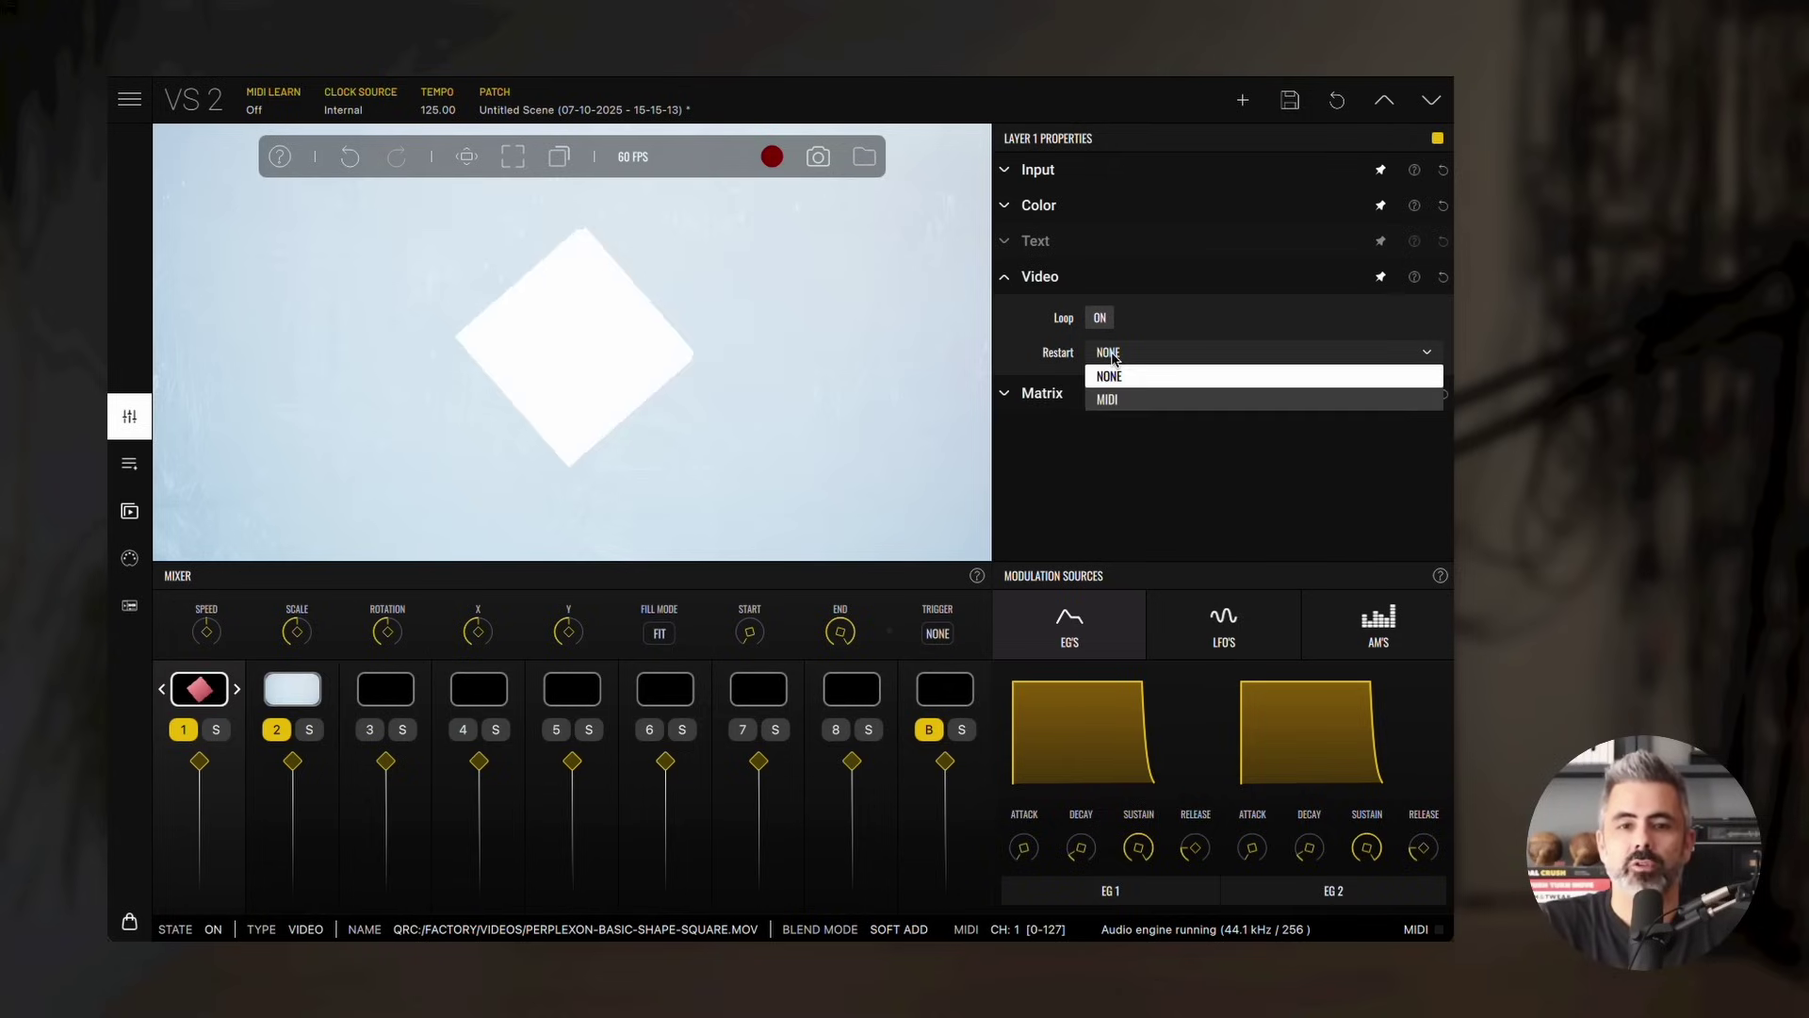
pyautogui.click(1113, 400)
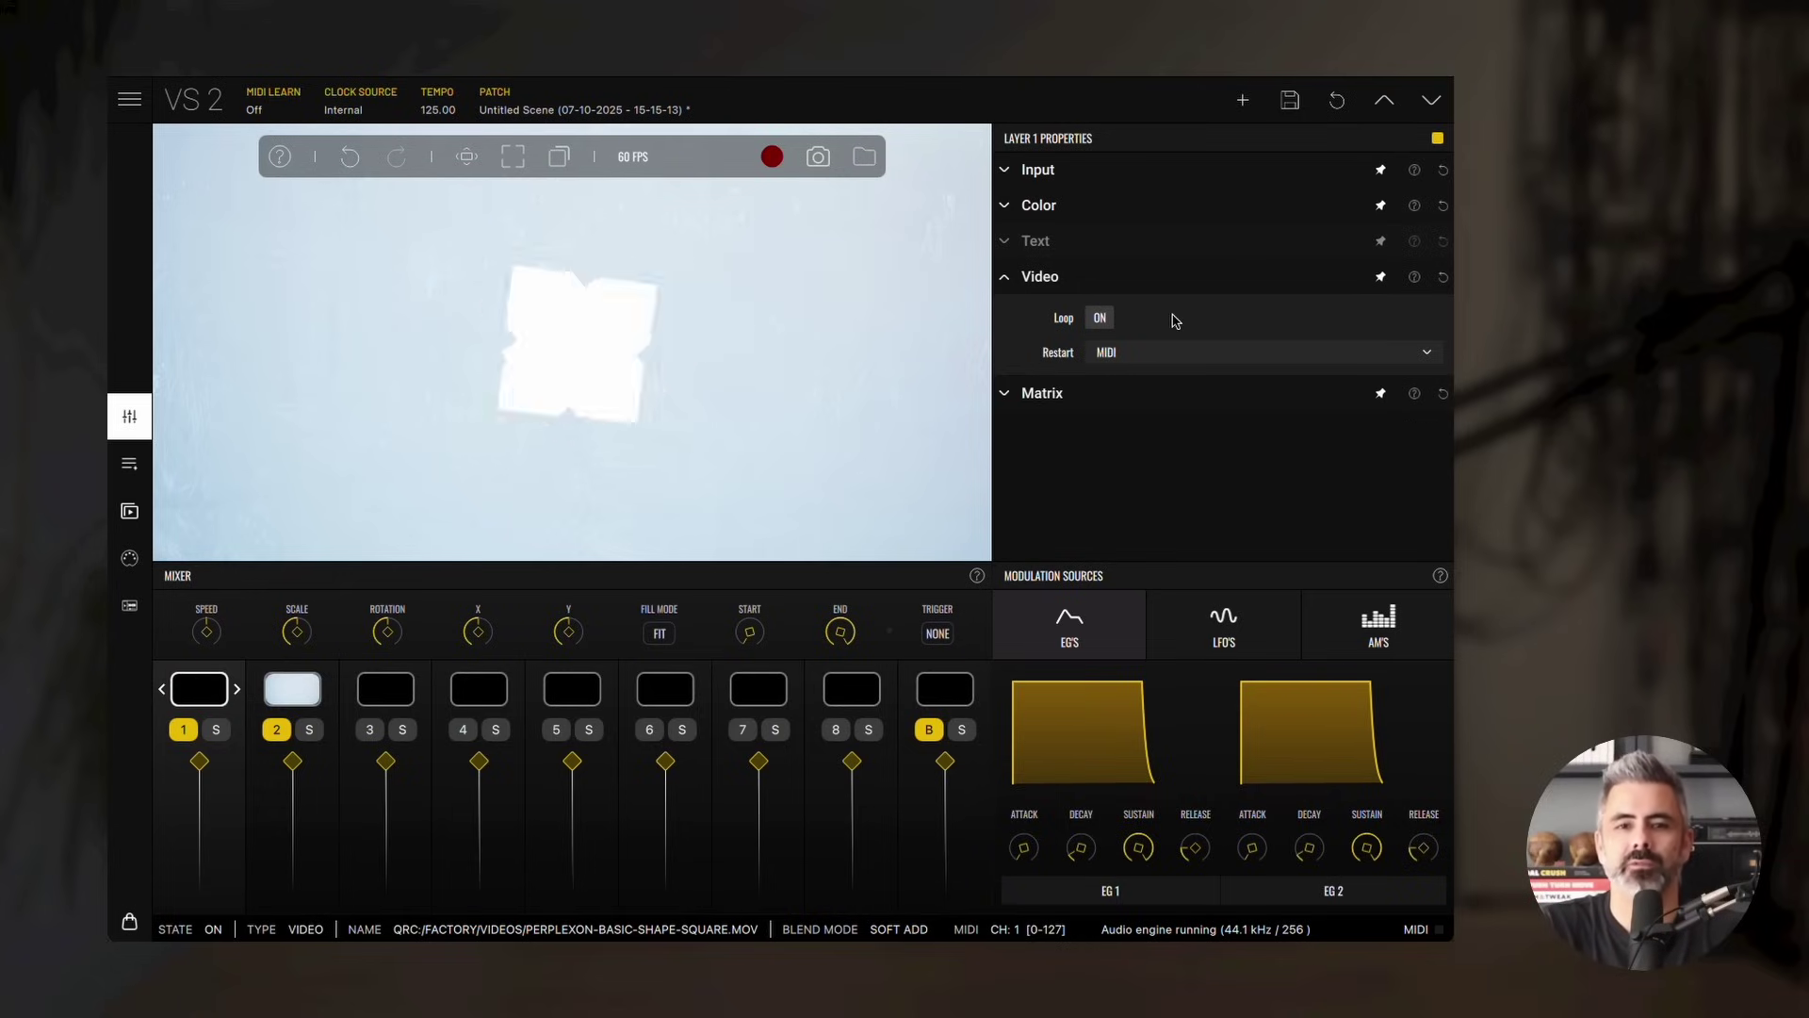
pyautogui.click(1123, 354)
pyautogui.click(1114, 377)
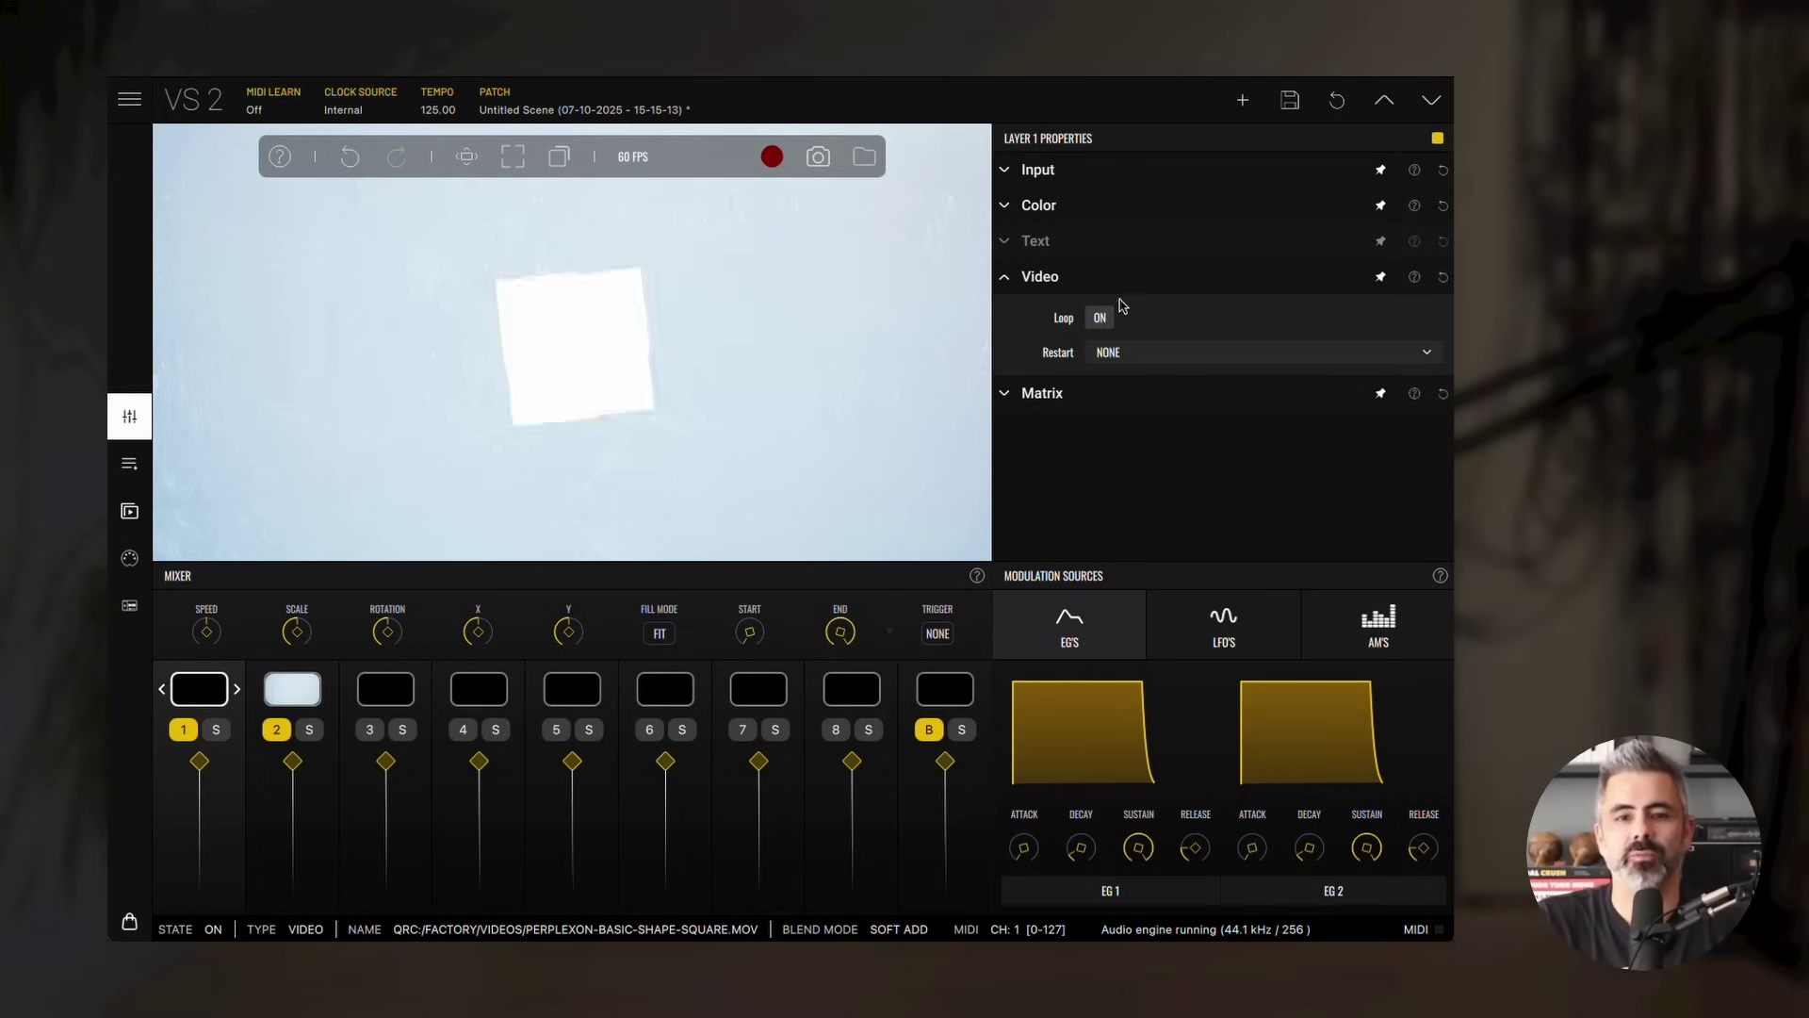
# Step: Load Factory > videos > perplexon-basic-shape-circle-2.mov into layer slot 3
pyautogui.doubleClick(391, 691)
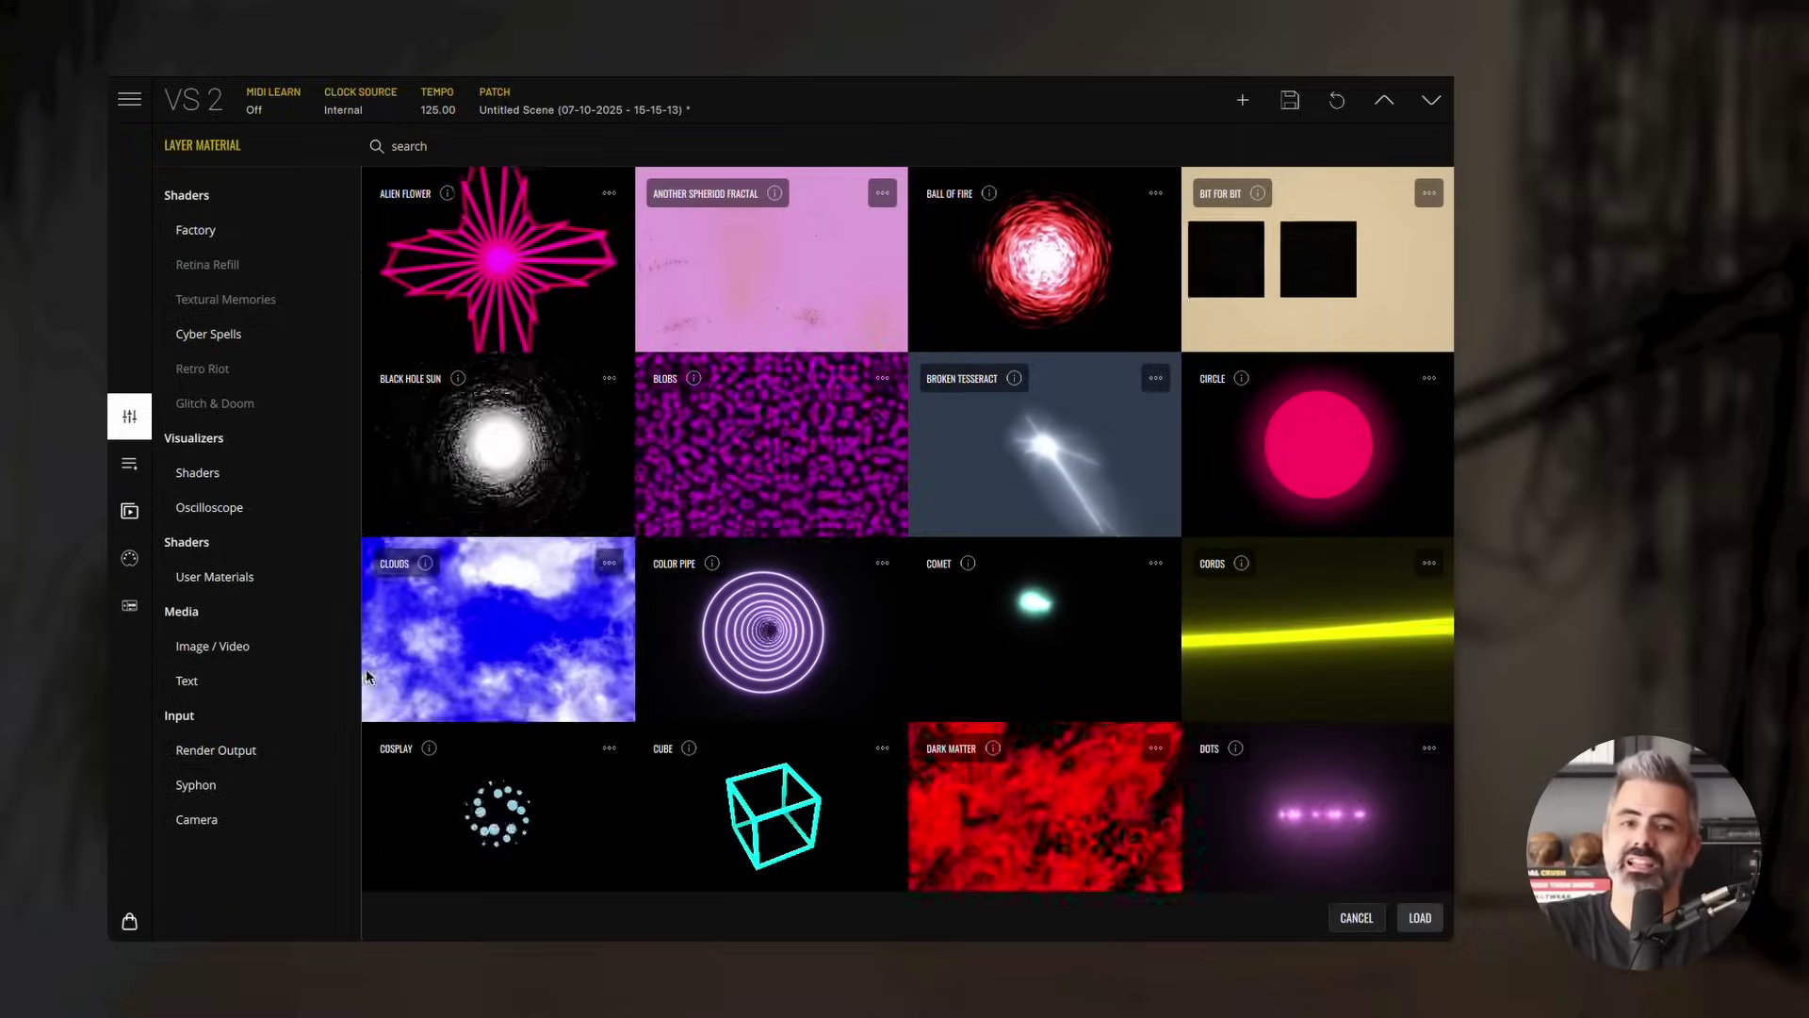
pyautogui.click(218, 648)
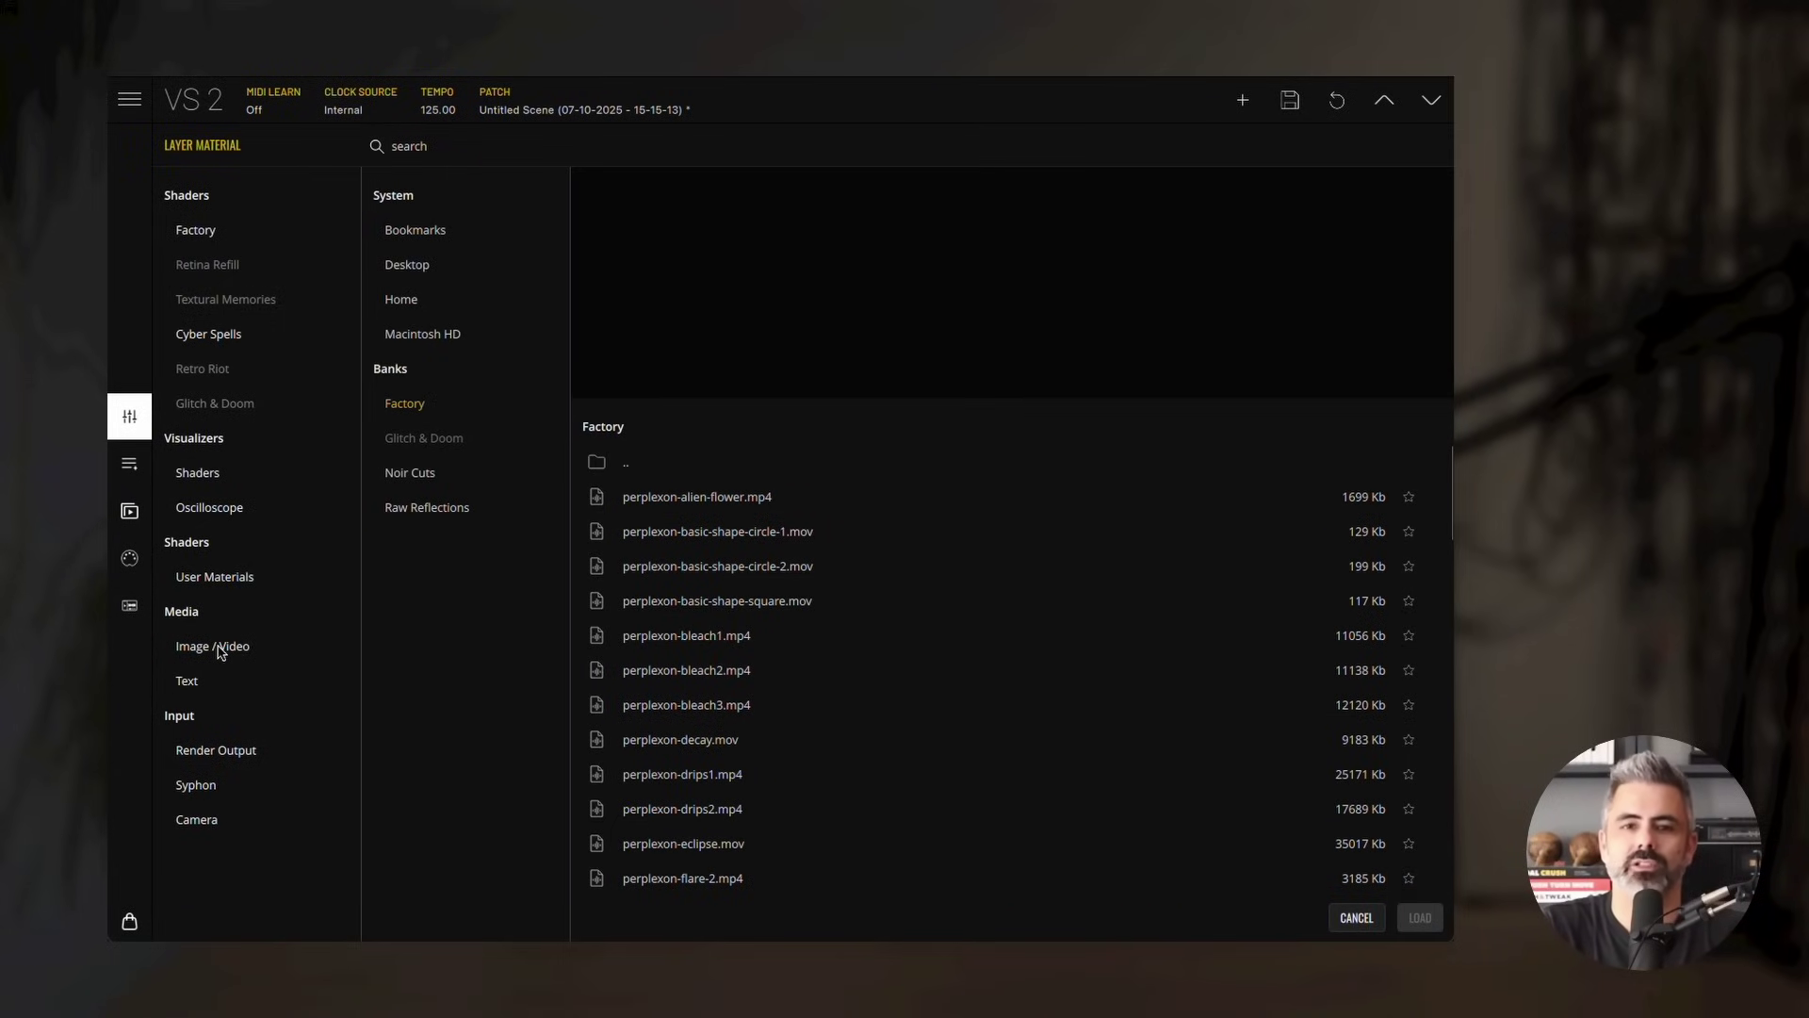
pyautogui.click(403, 409)
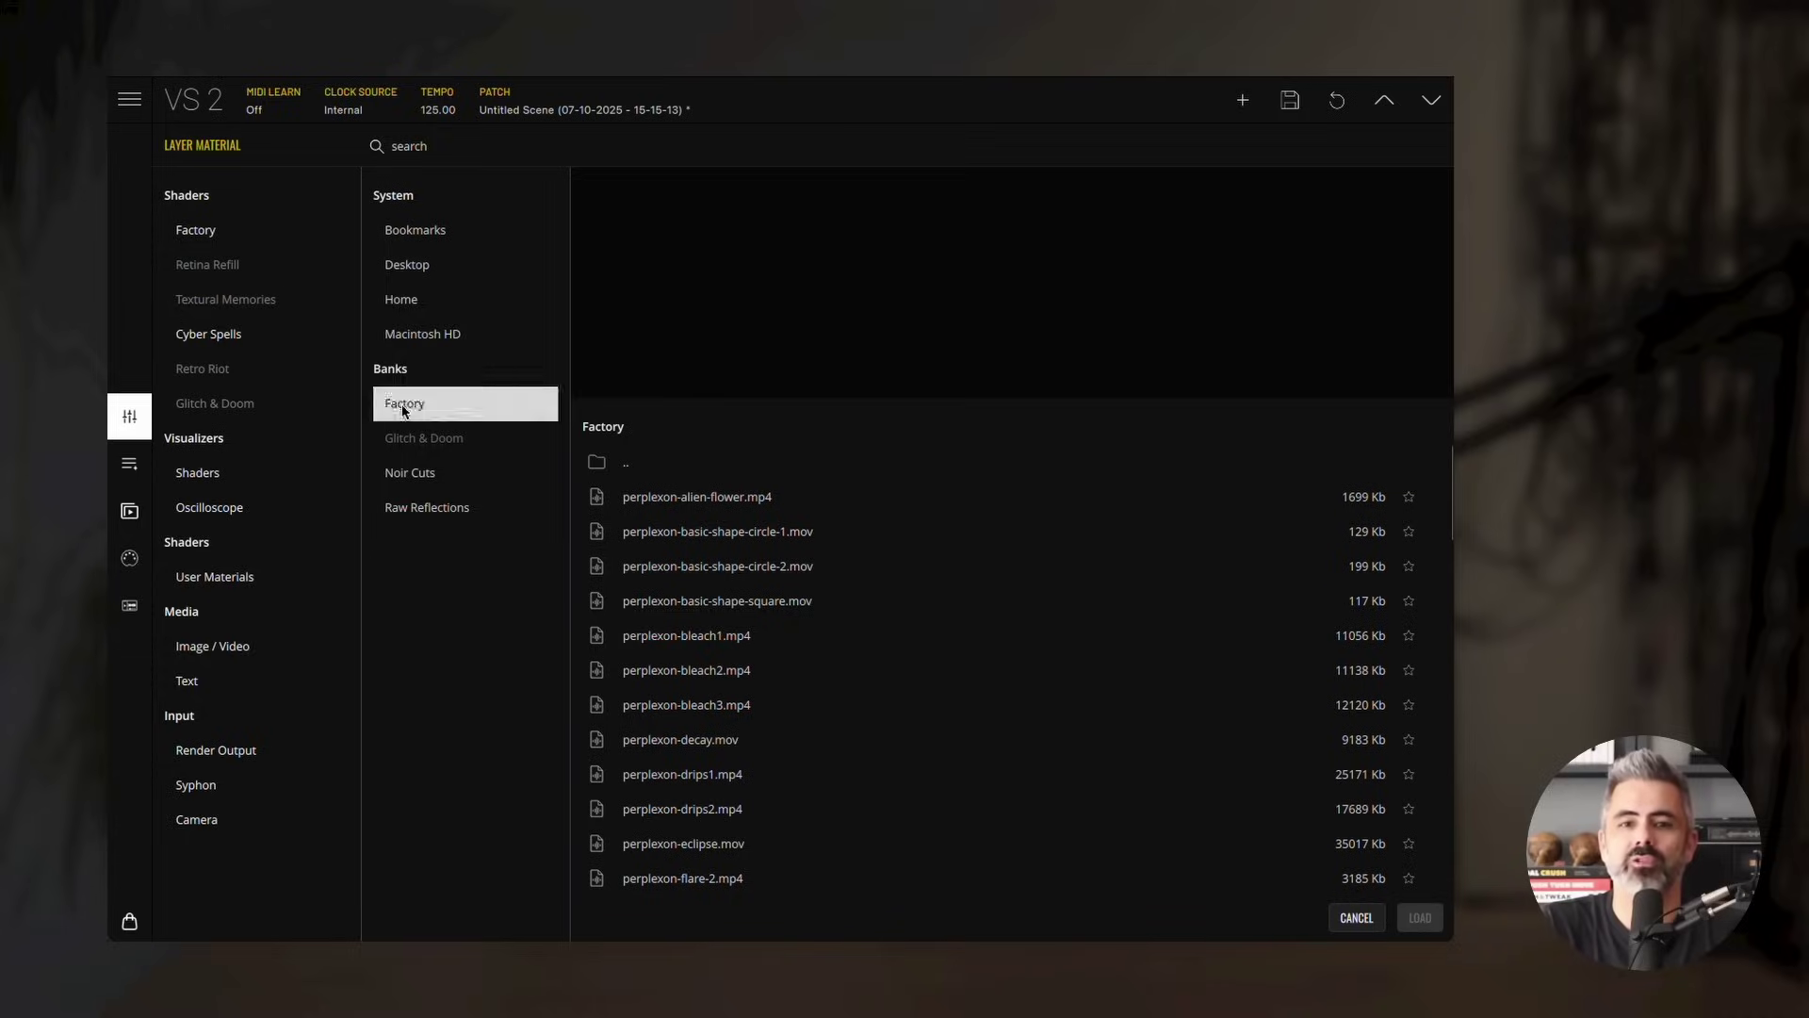
pyautogui.doubleClick(639, 603)
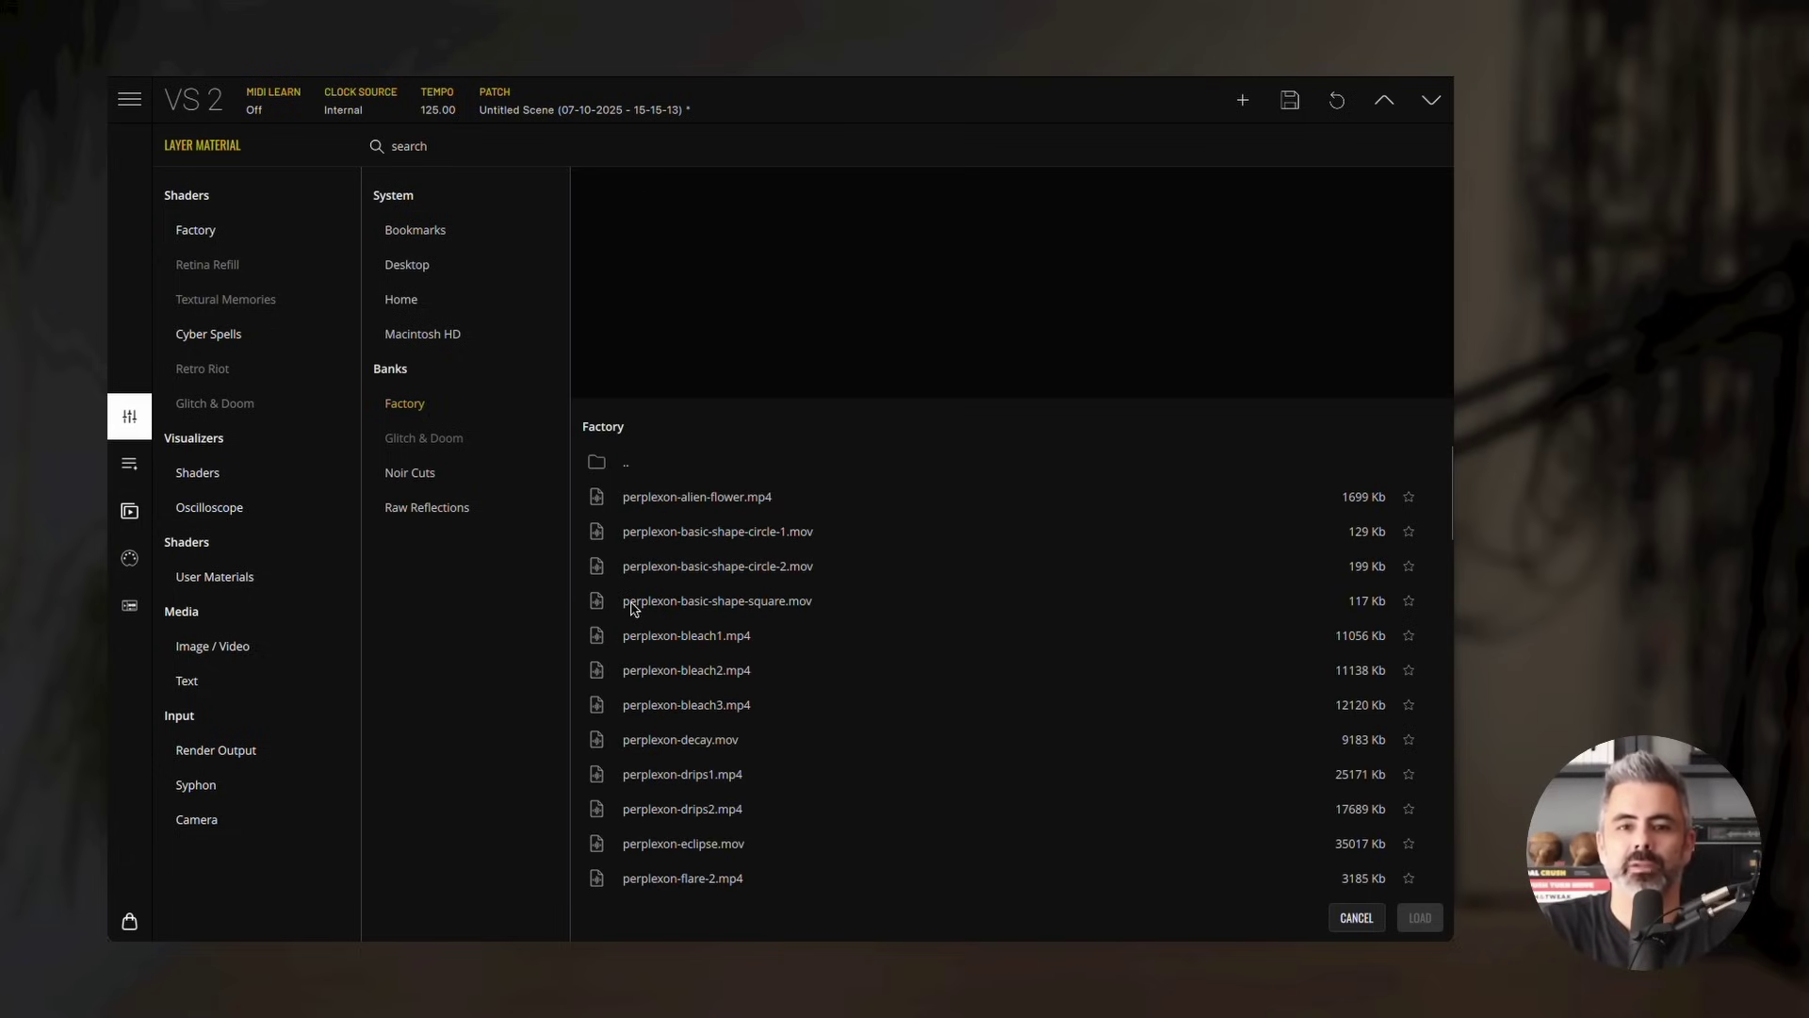
pyautogui.click(709, 565)
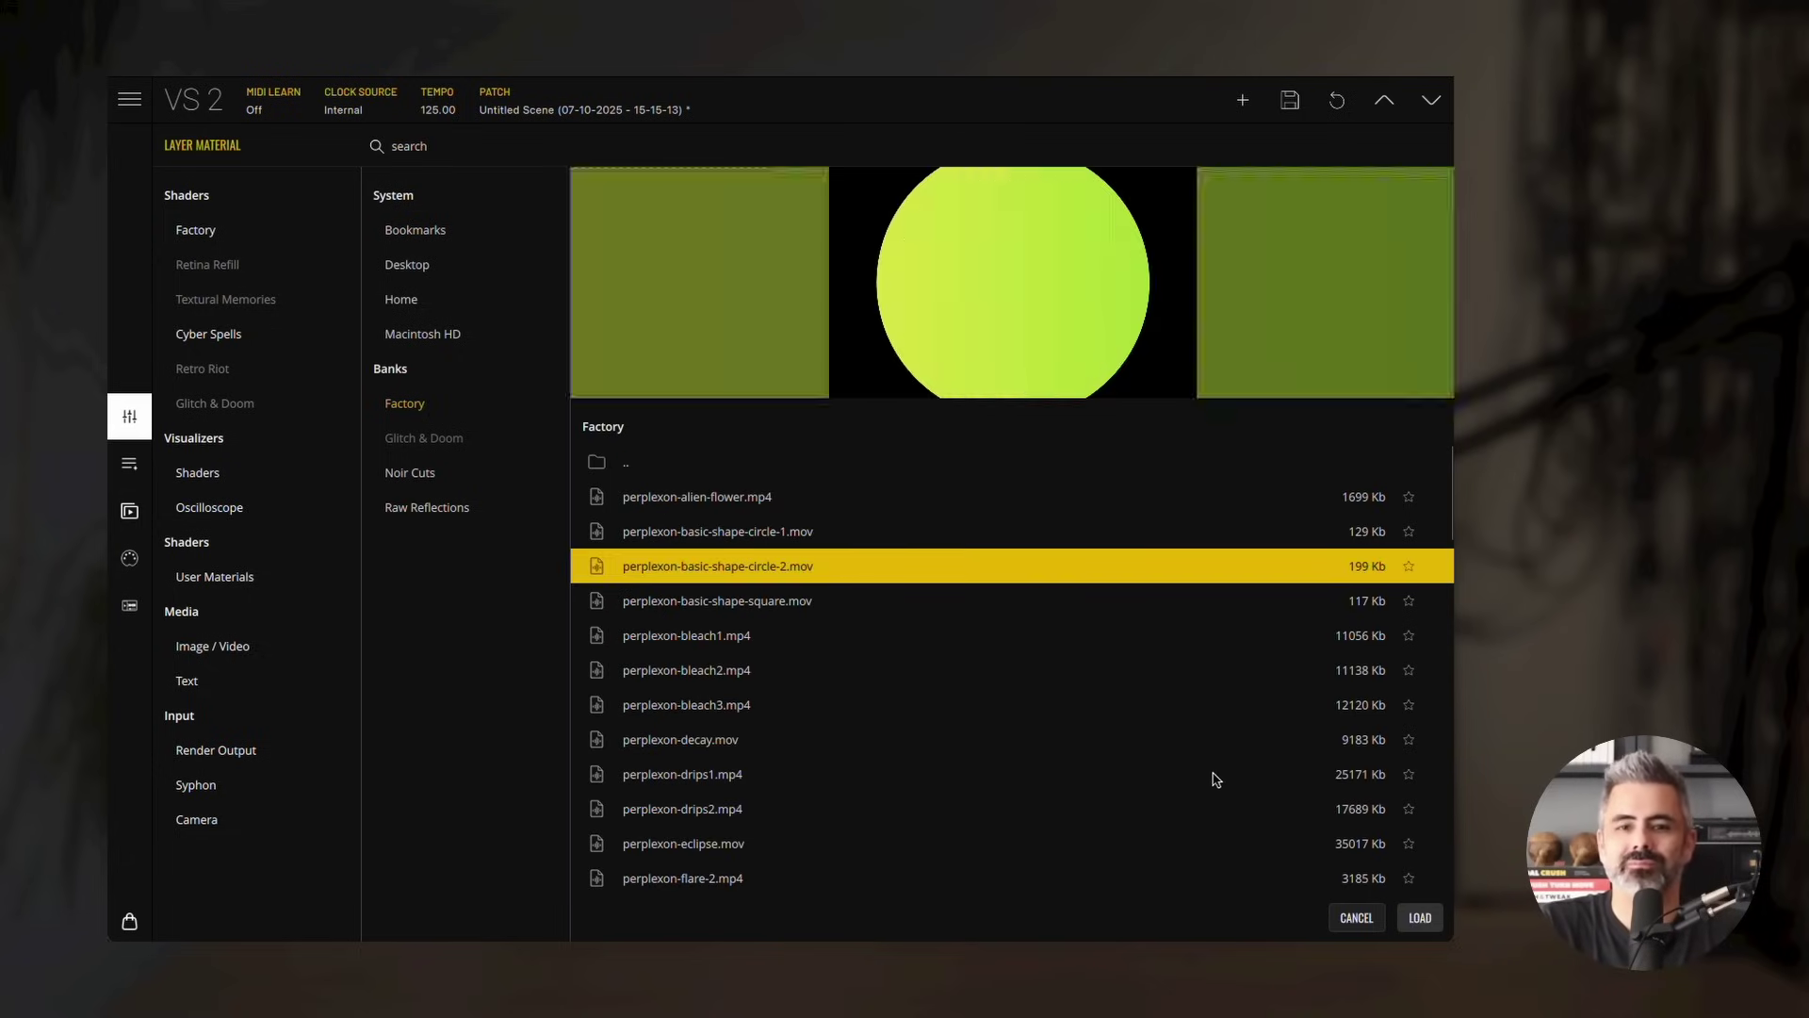
pyautogui.click(1420, 919)
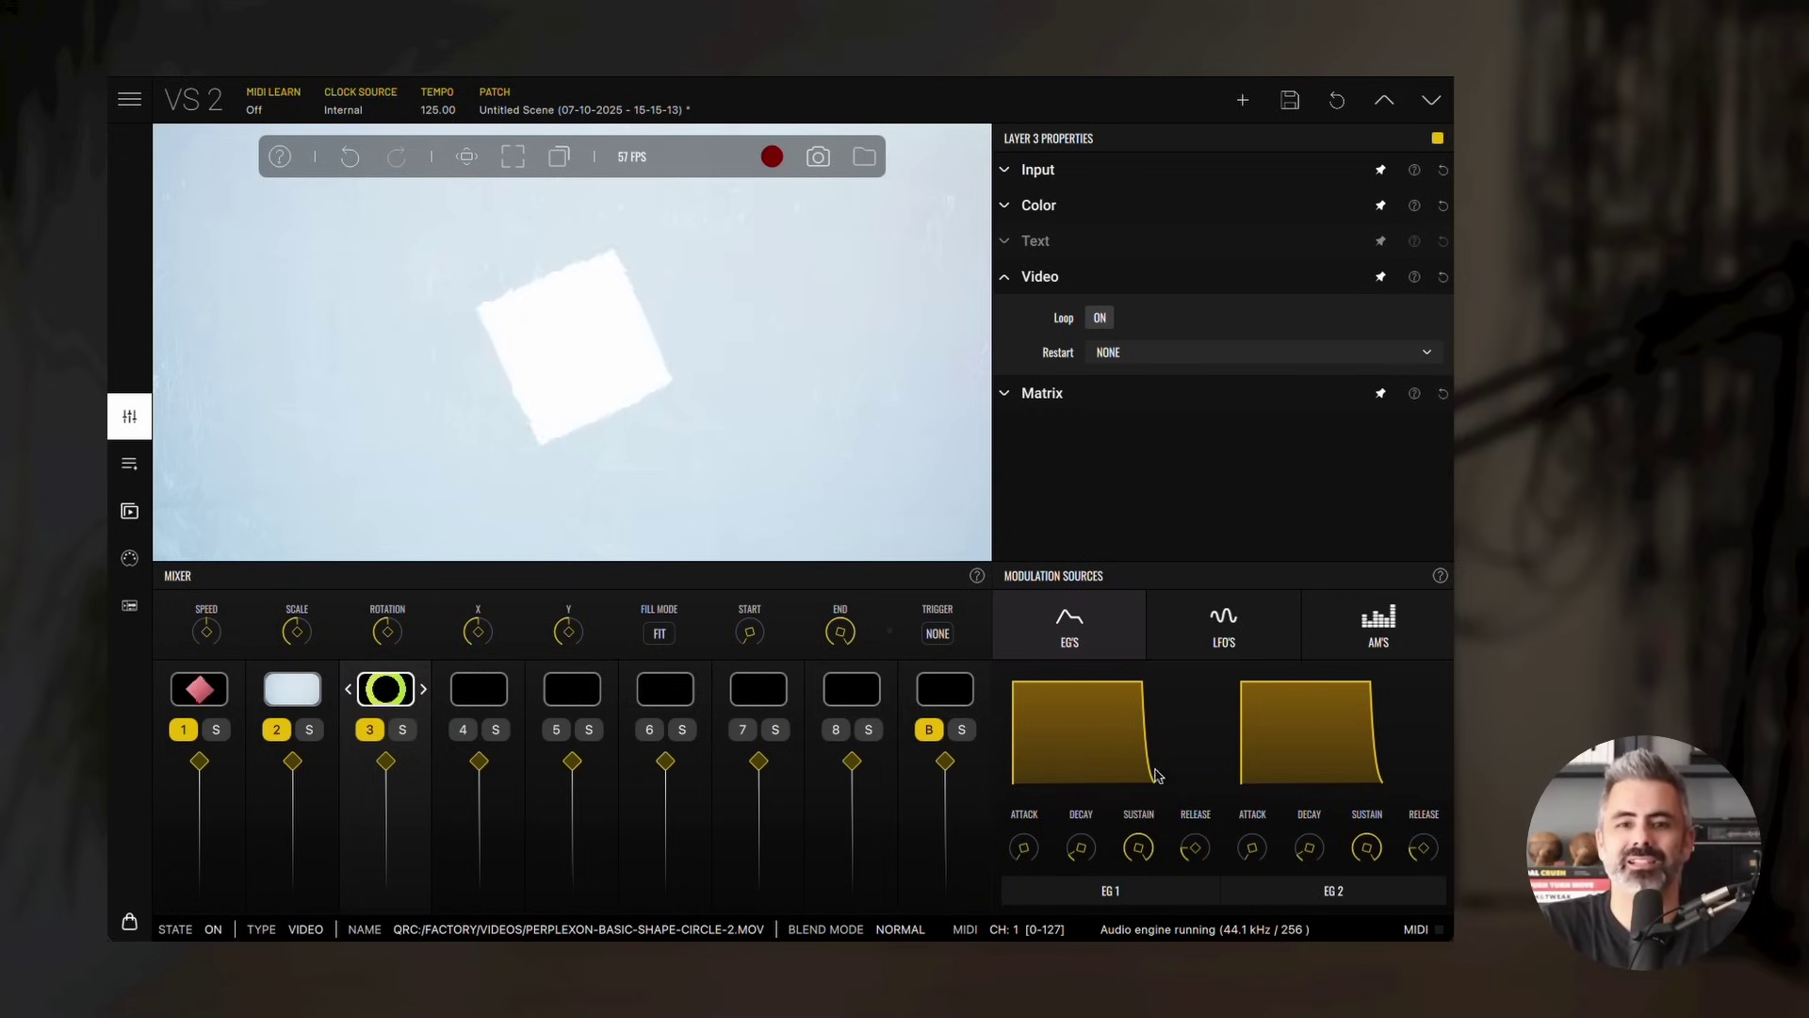
# Step: Move the circle video layer to slot 1 and set its Blend Mode to Soft Add
pyautogui.moveTo(377, 700); pyautogui.dragTo(176, 694)
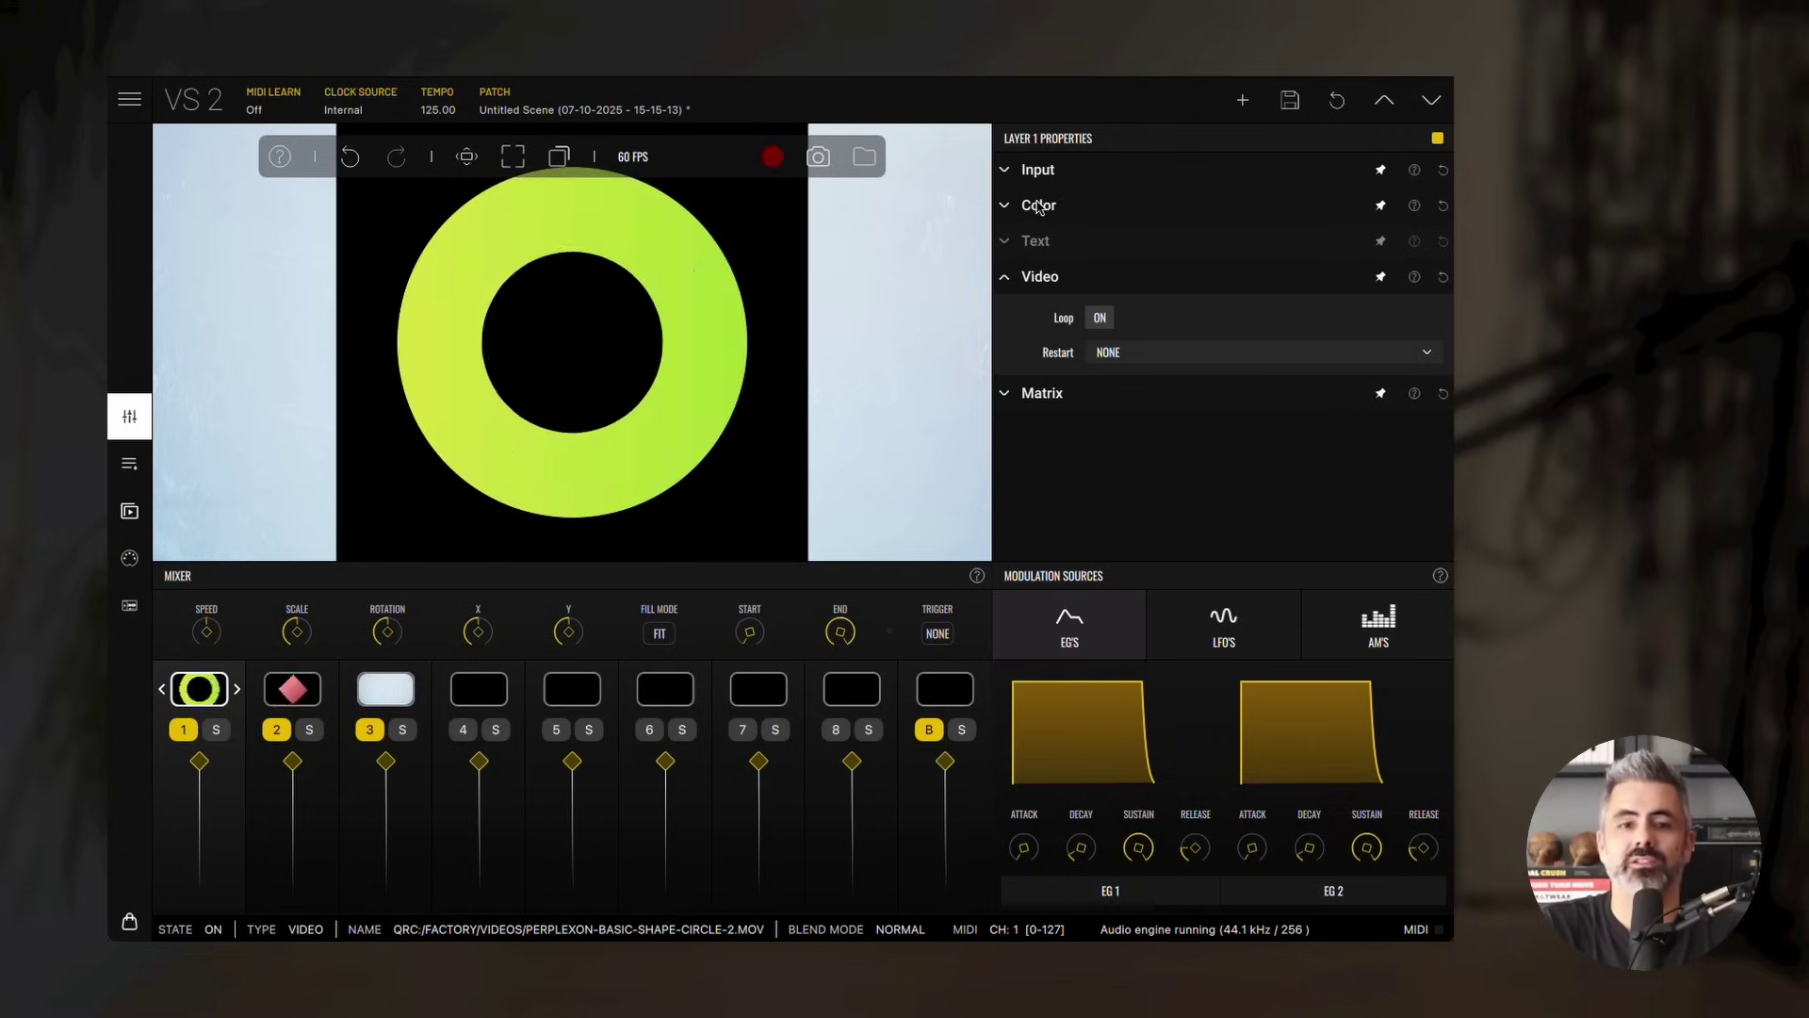
pyautogui.click(1076, 209)
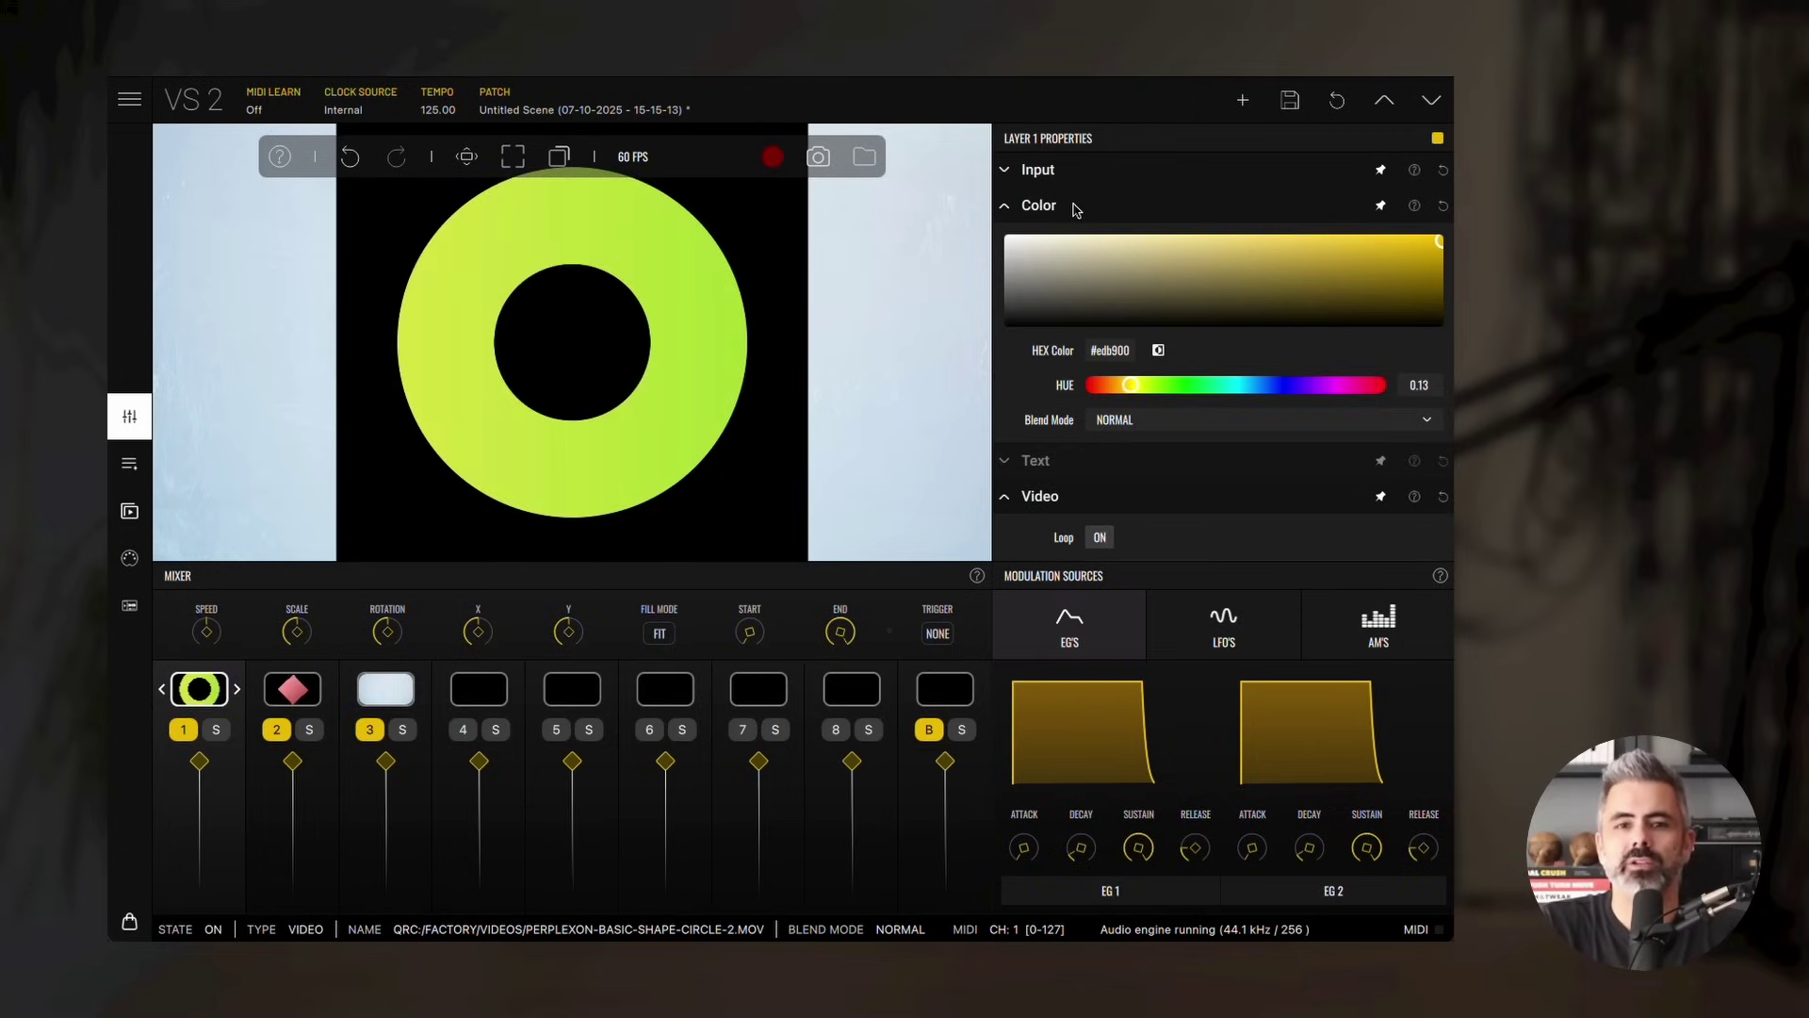
pyautogui.click(1074, 420)
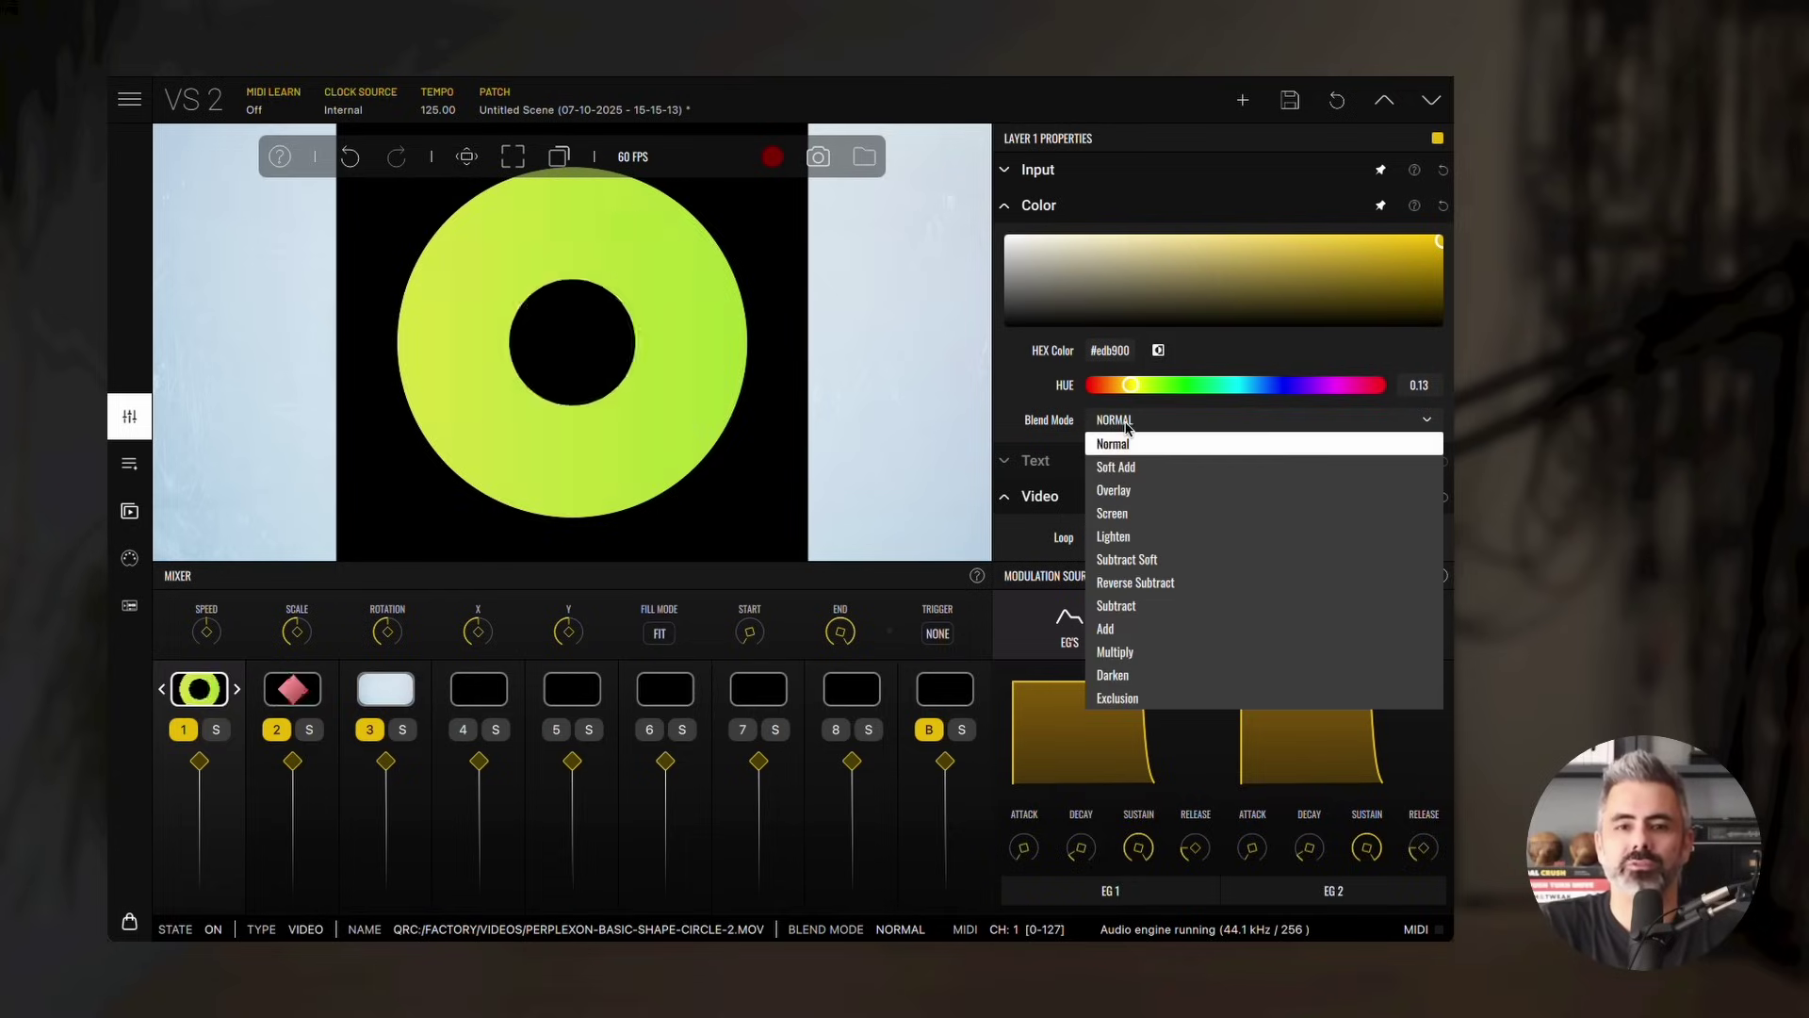
pyautogui.click(1119, 468)
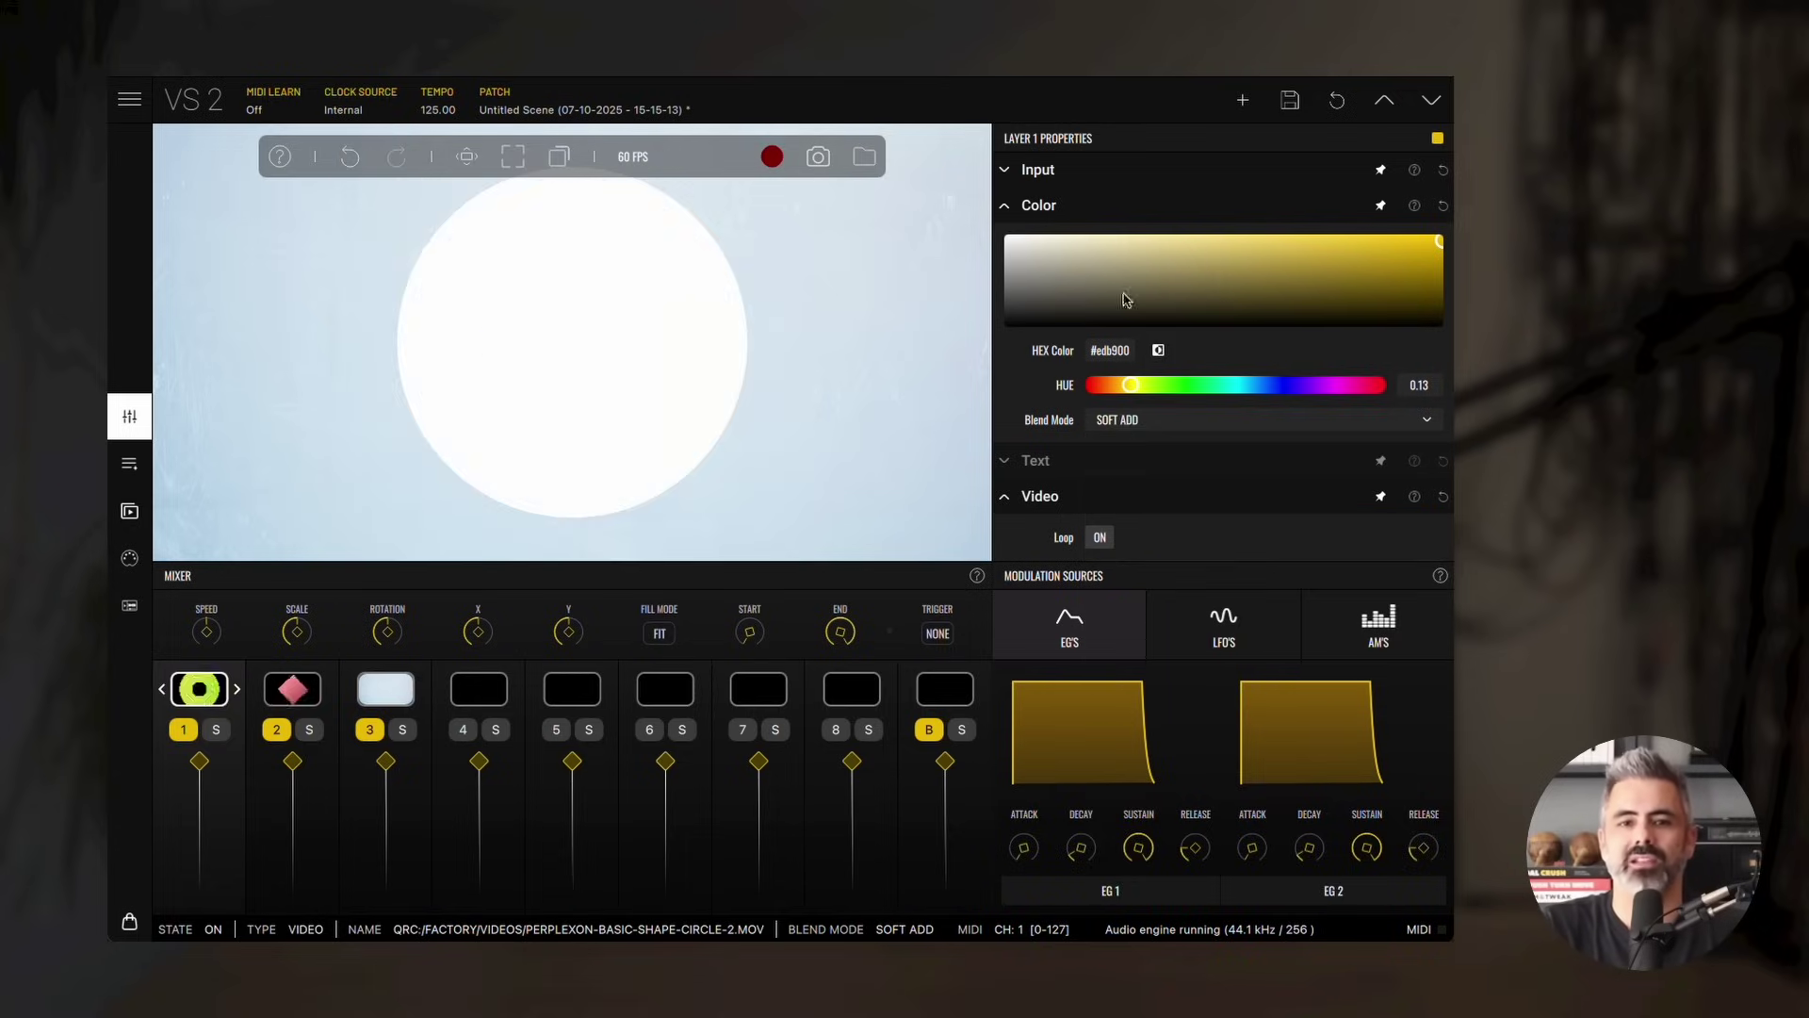
pyautogui.click(1115, 204)
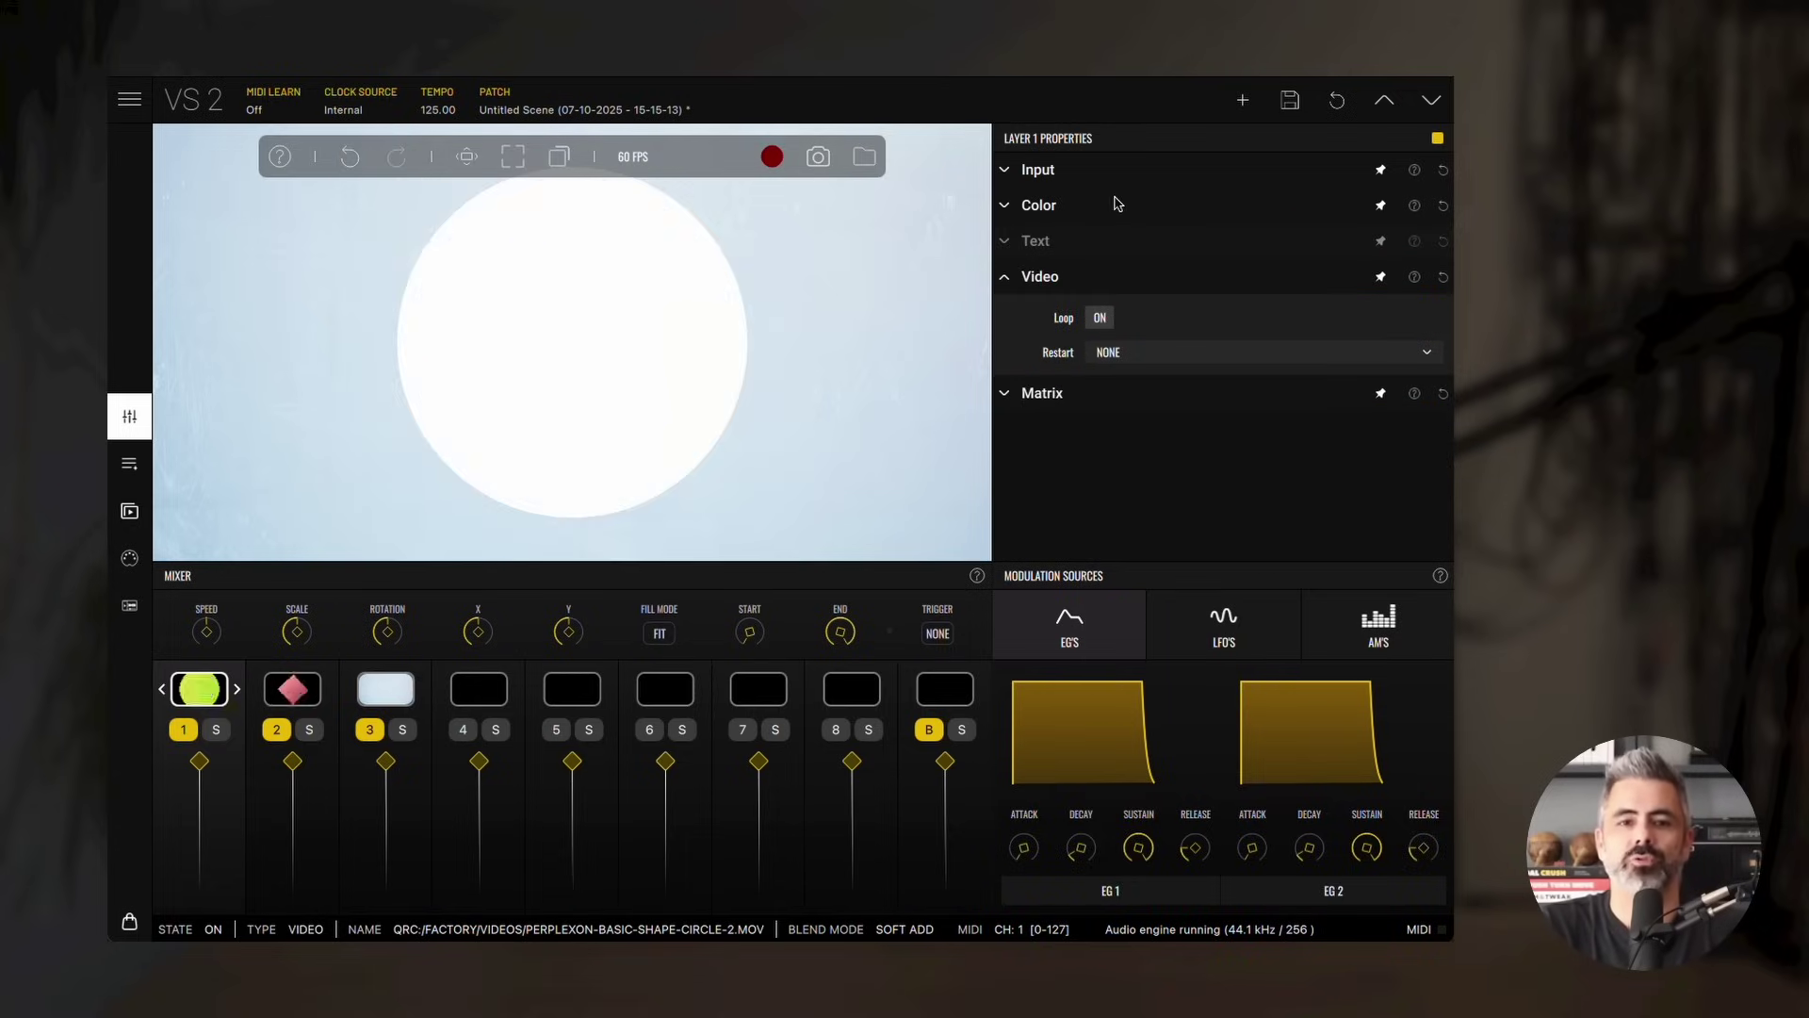
# Step: Turn Loop off for the circle video and set its Restart to MIDI
pyautogui.click(1099, 319)
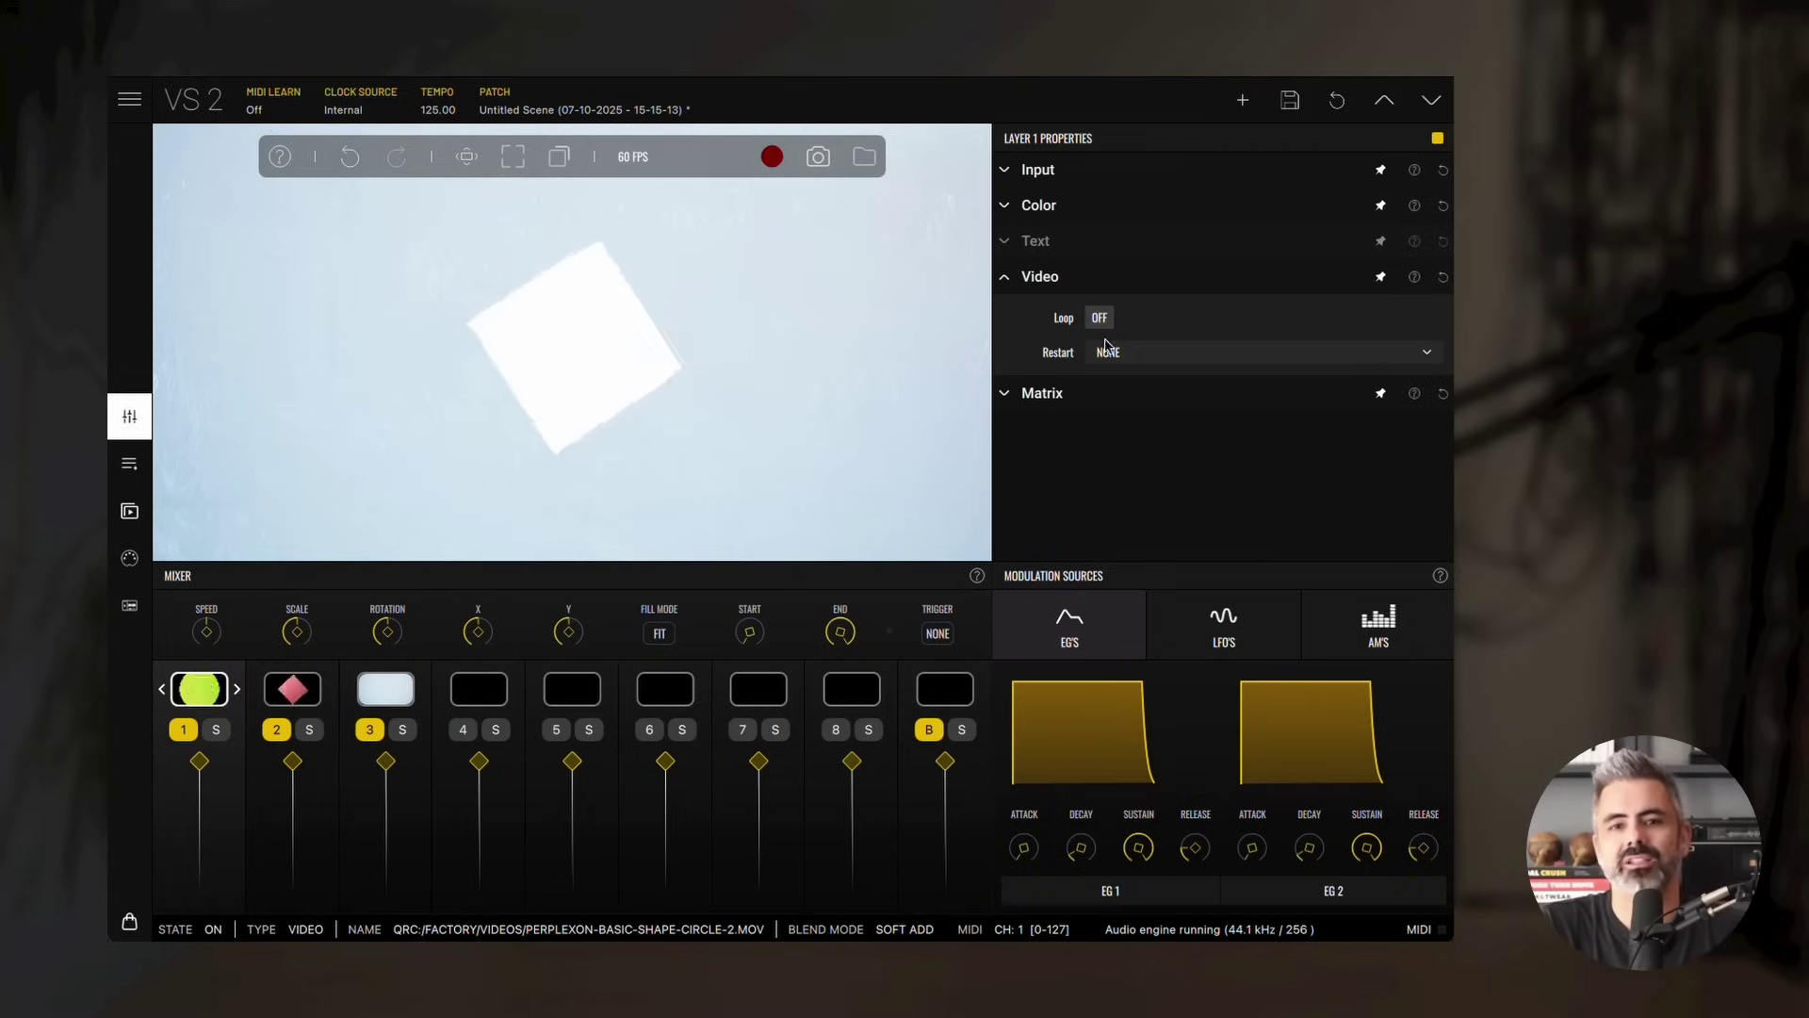
pyautogui.click(1110, 353)
pyautogui.click(1111, 400)
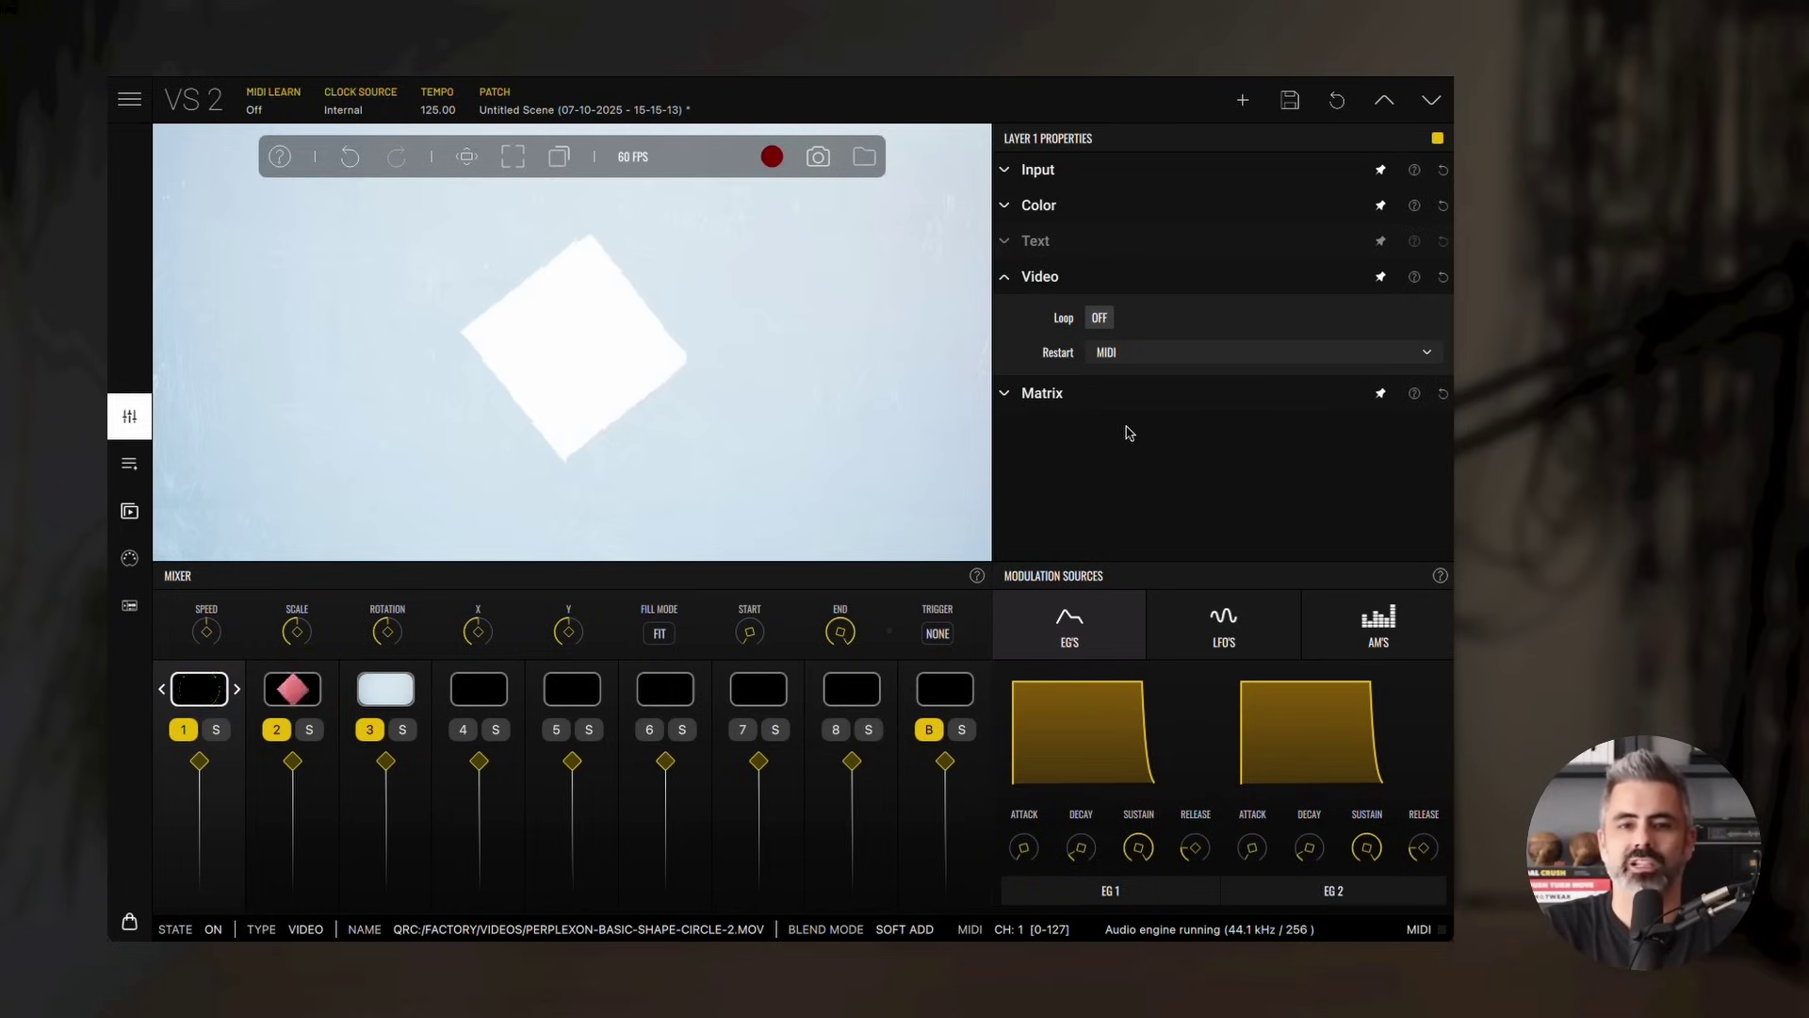
# Step: Step layer 3's factory textures forward until perplexon-texture-19.jpg, the dark grey grunge image
pyautogui.click(395, 697)
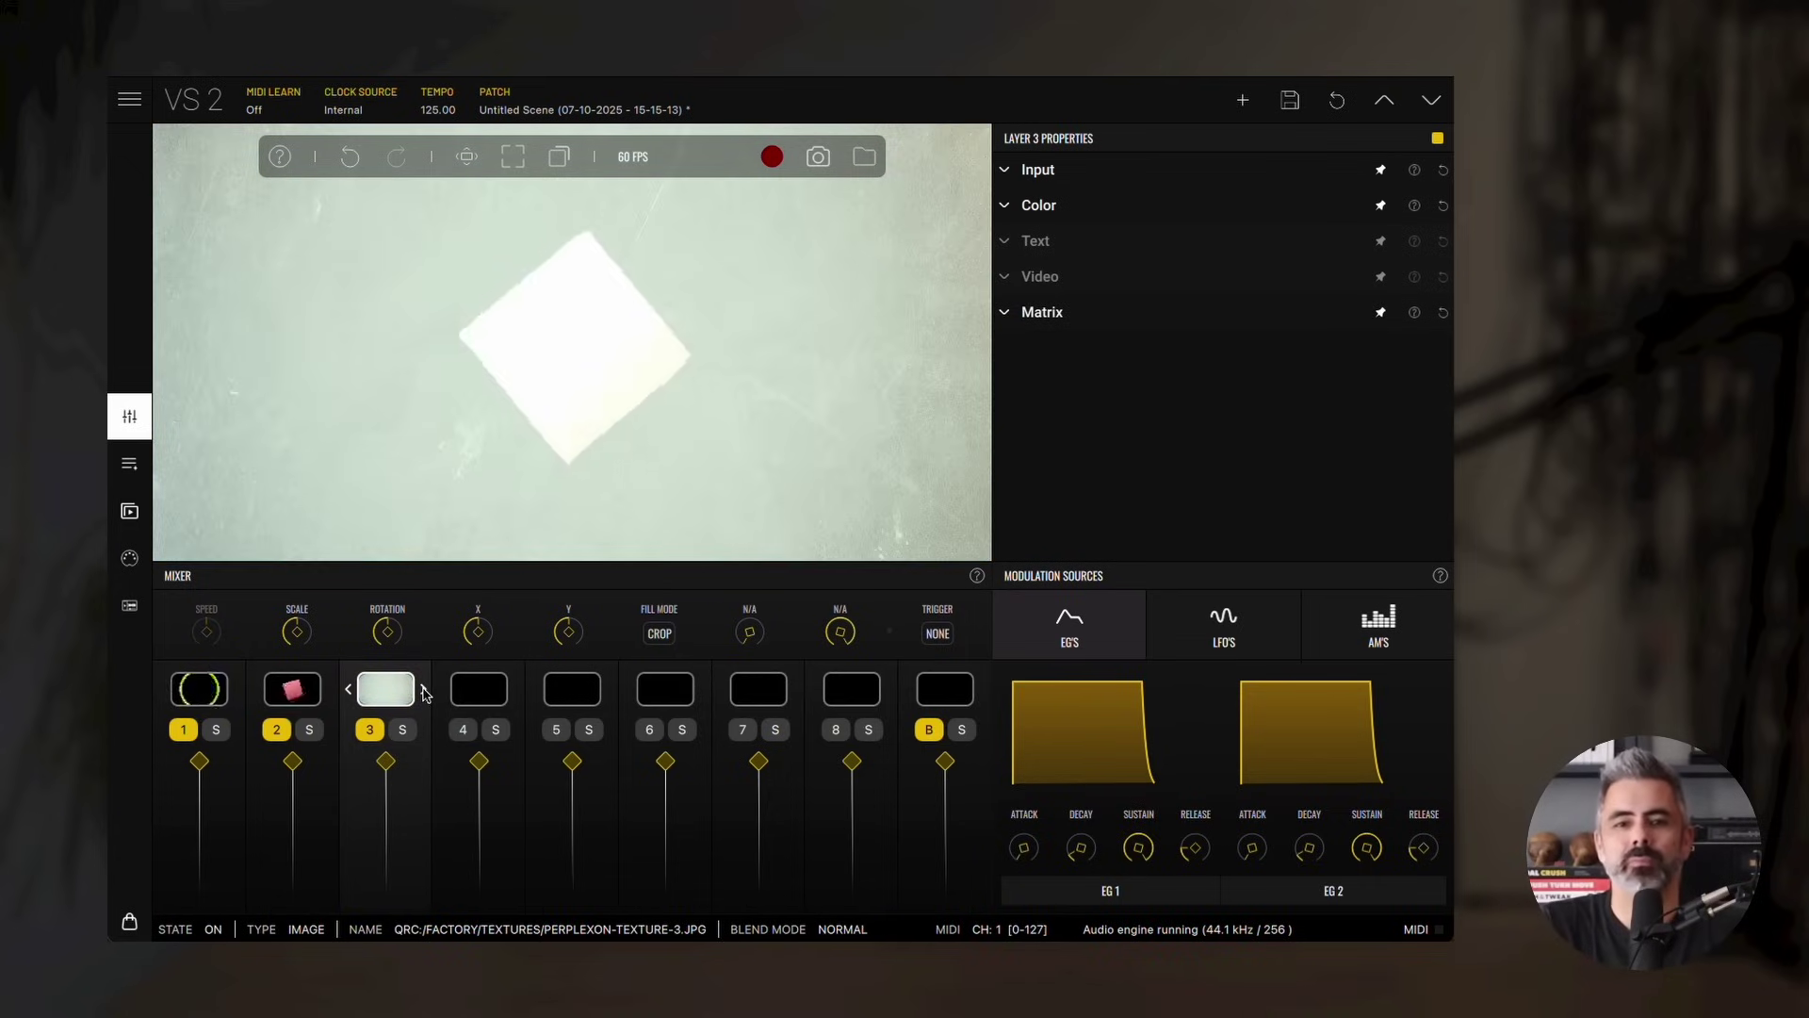
pyautogui.click(423, 693)
pyautogui.click(423, 693)
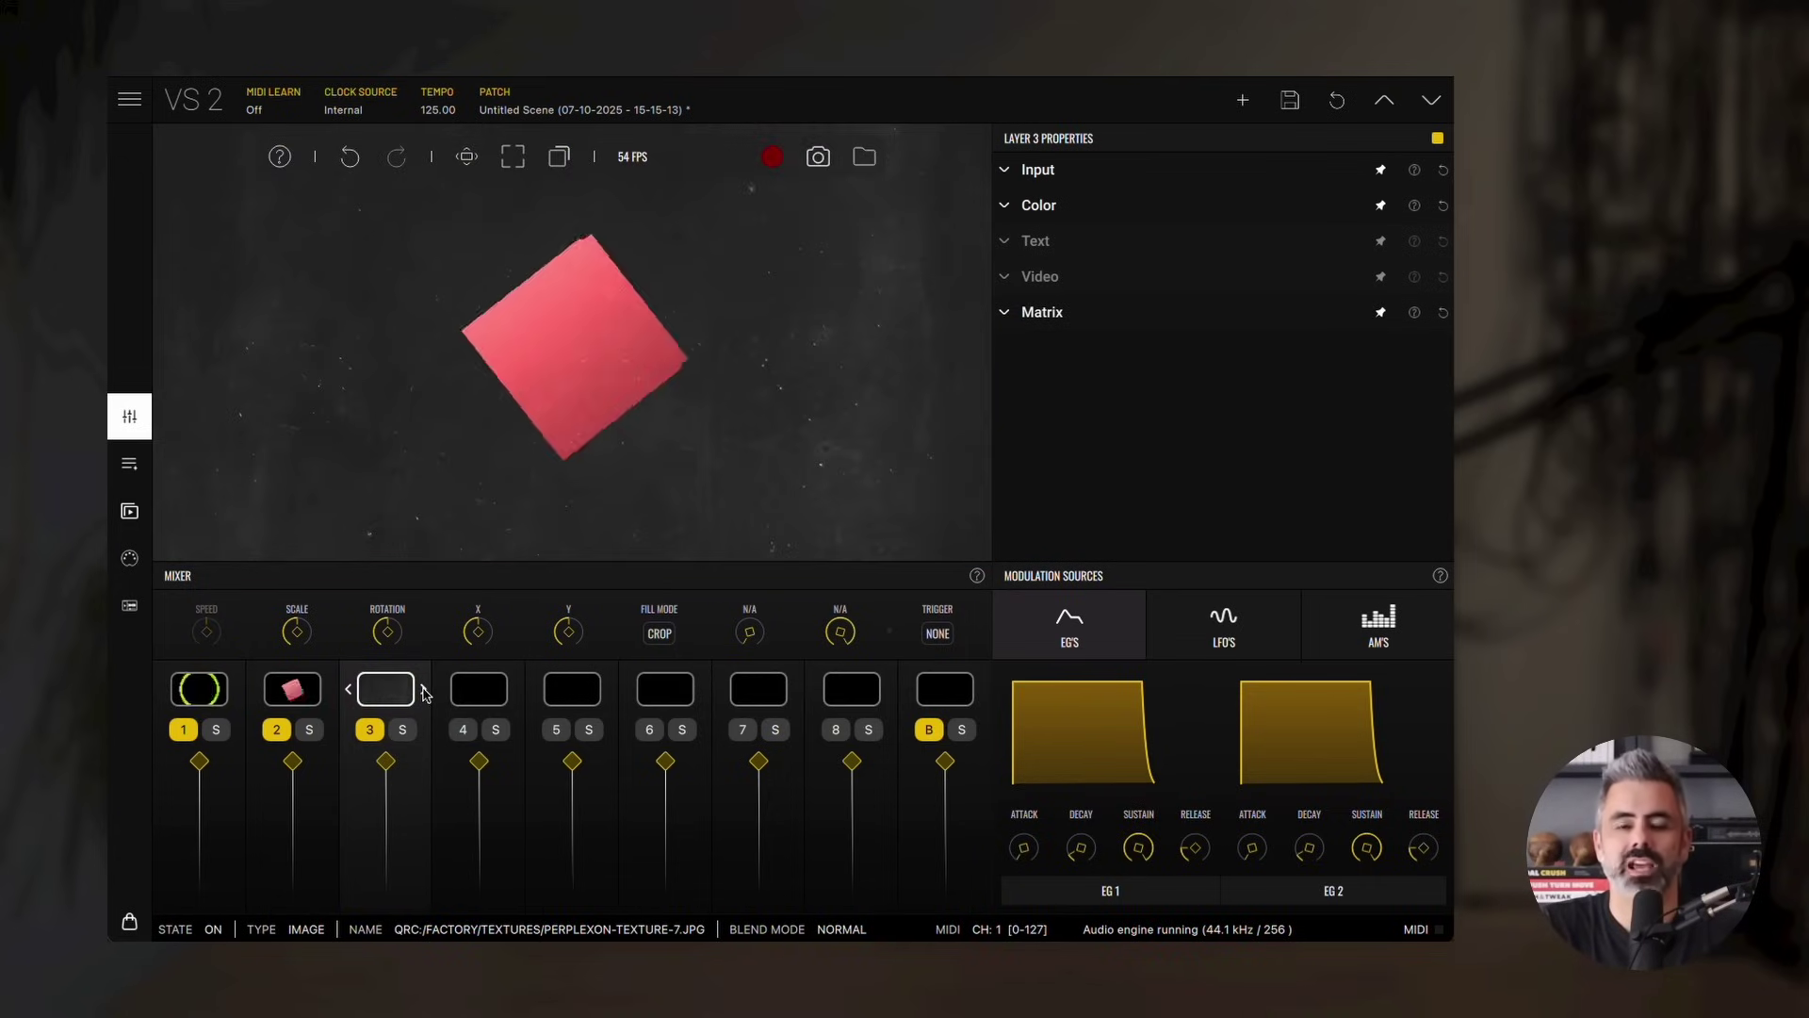
pyautogui.click(423, 693)
pyautogui.click(423, 692)
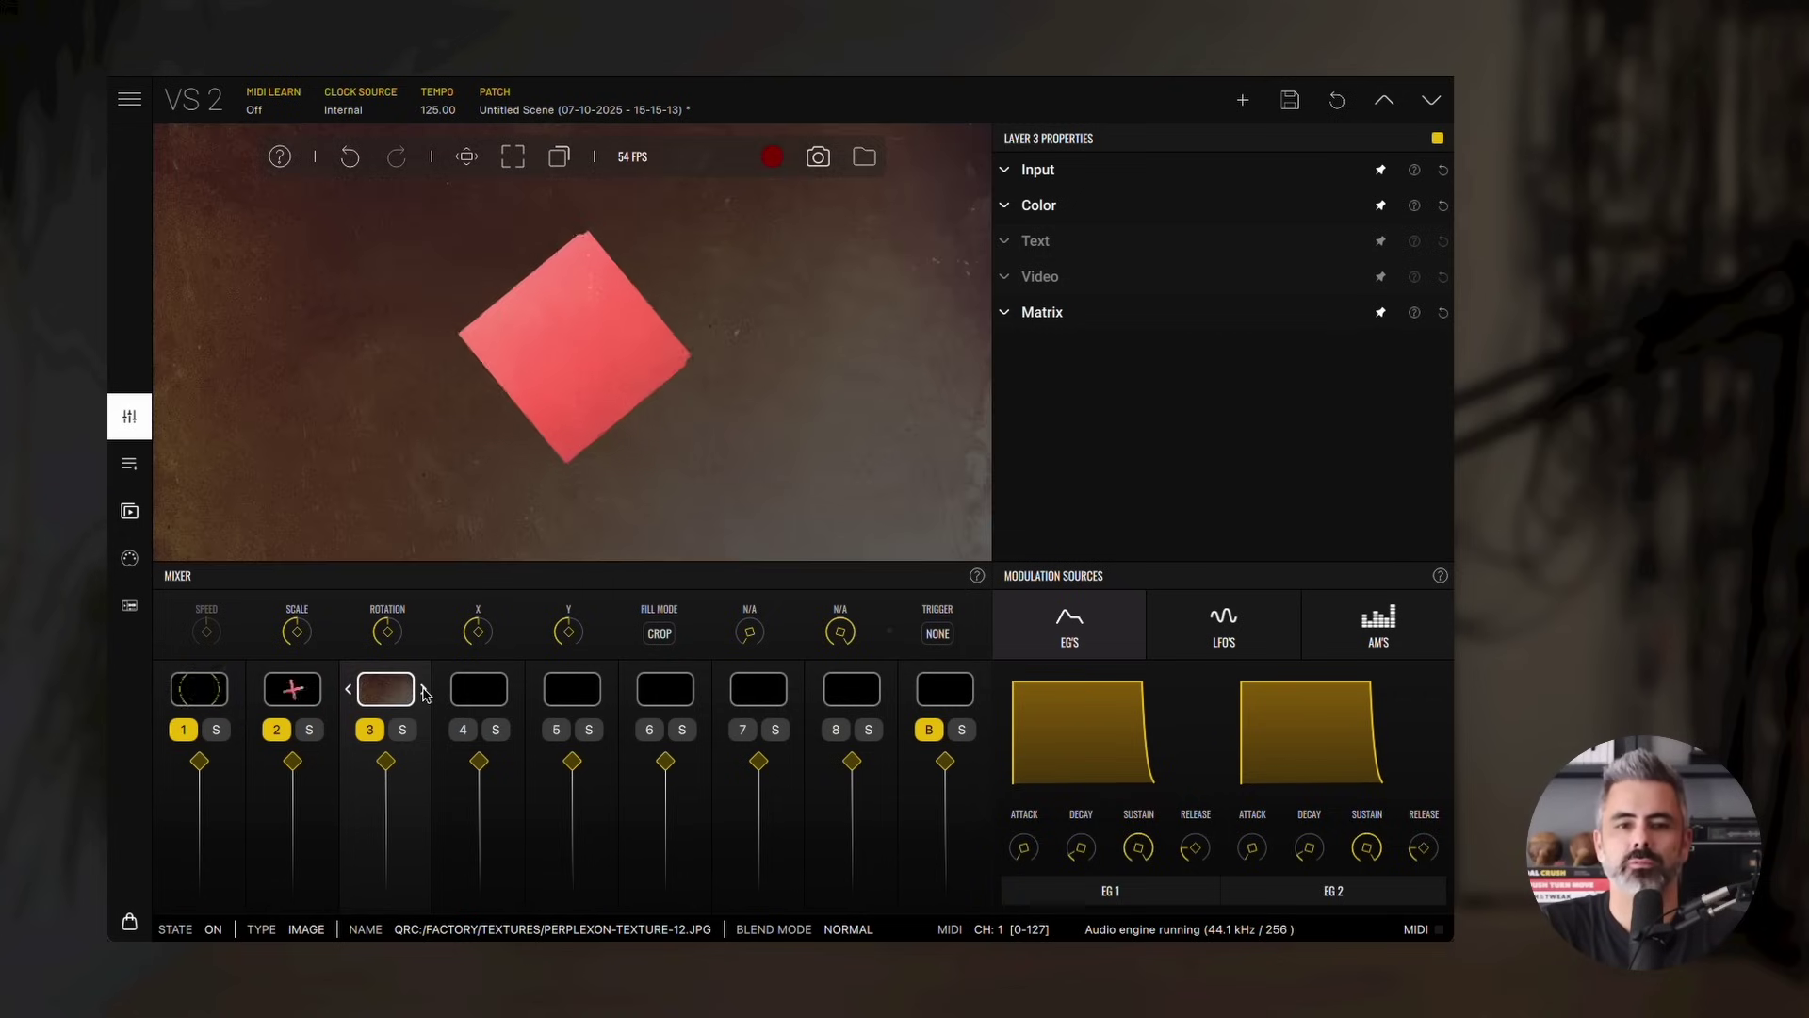
pyautogui.click(423, 692)
pyautogui.click(423, 693)
pyautogui.click(423, 692)
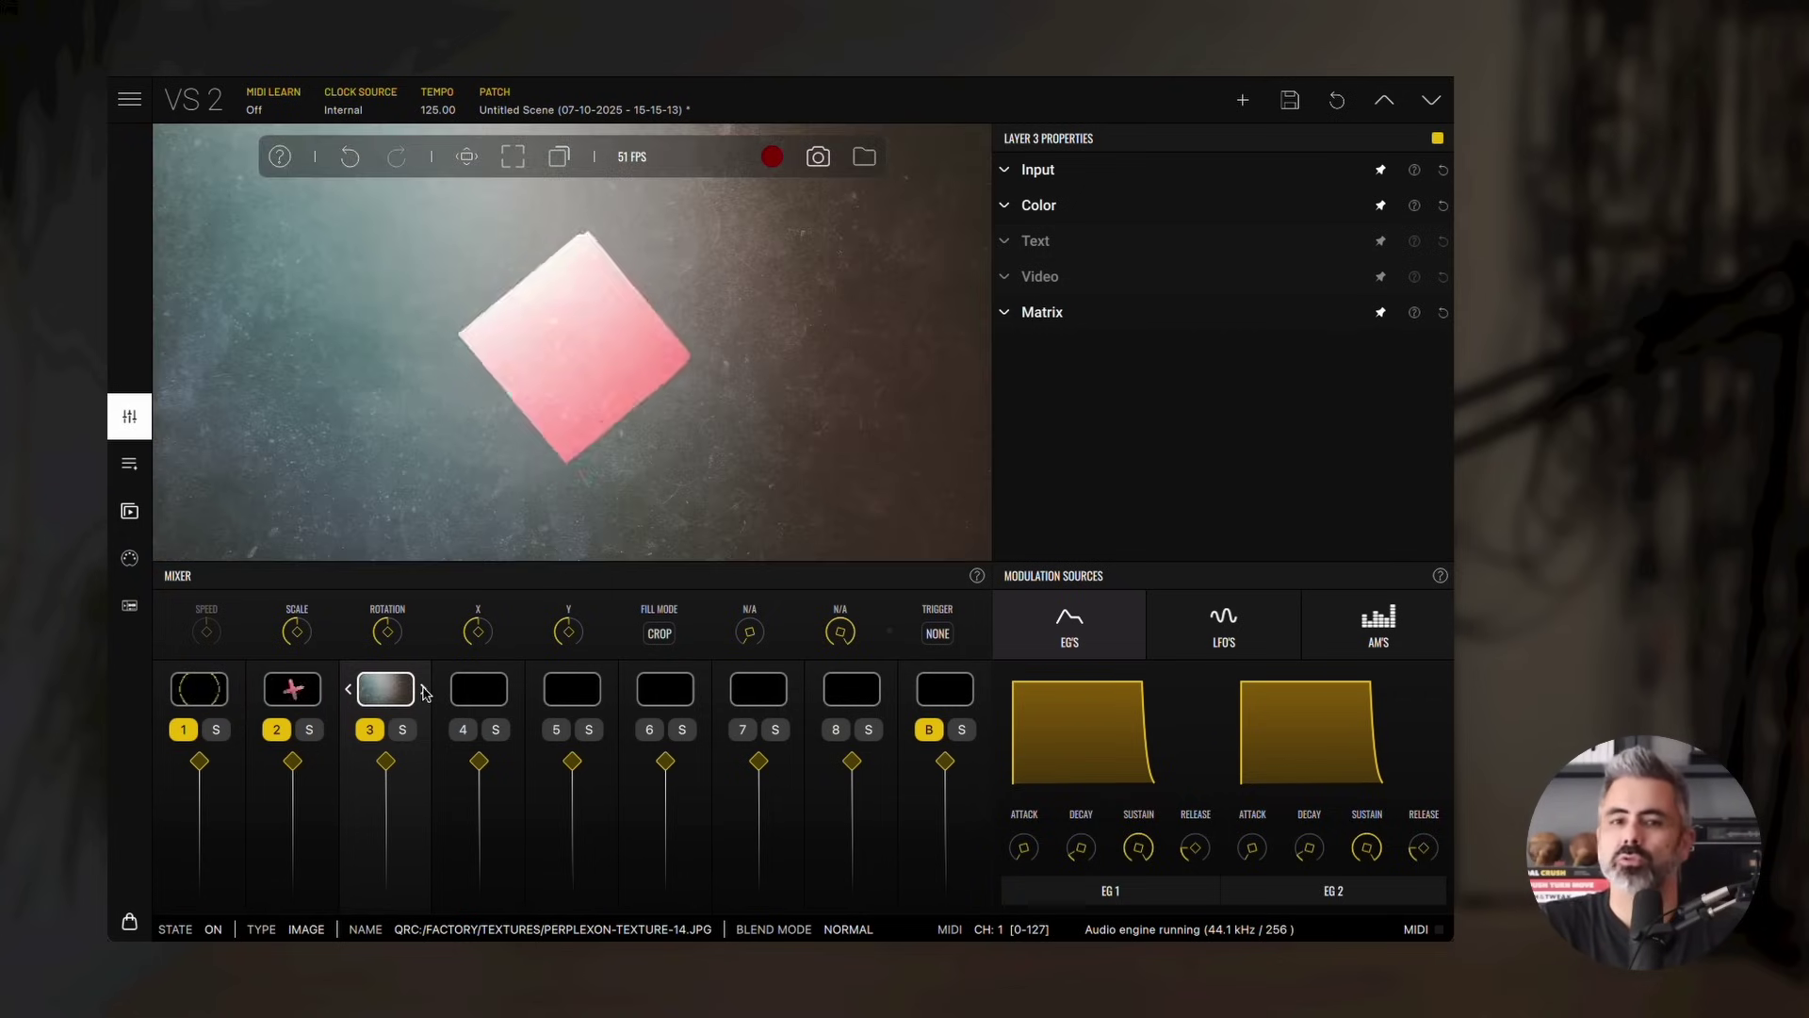
pyautogui.click(423, 692)
pyautogui.click(423, 692)
pyautogui.click(423, 693)
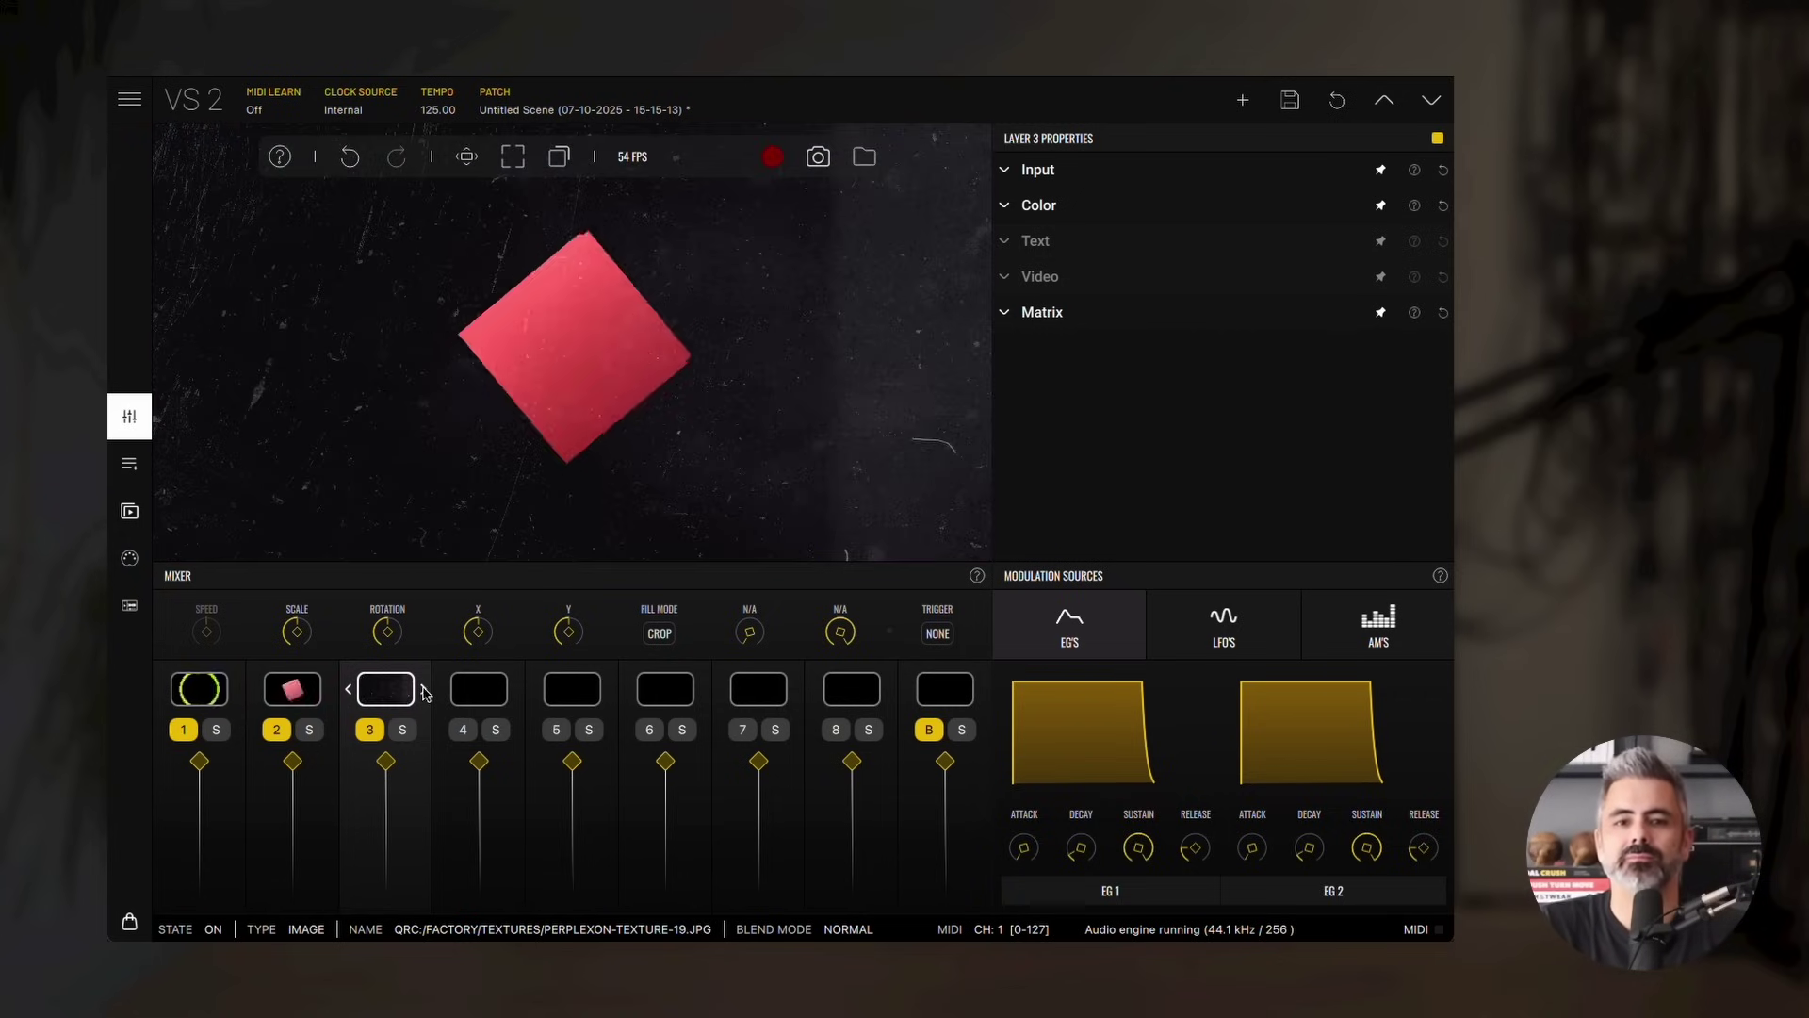